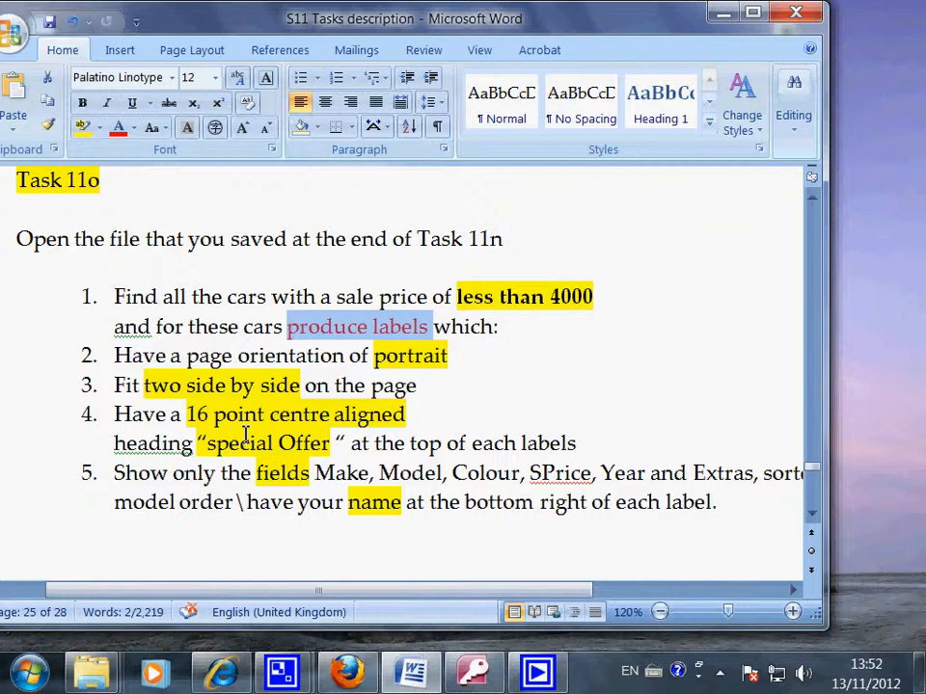
Step: Review the Task 11o instructions, covering the query step and the step for creating labels from the query
scroll(246, 434, "up", 3)
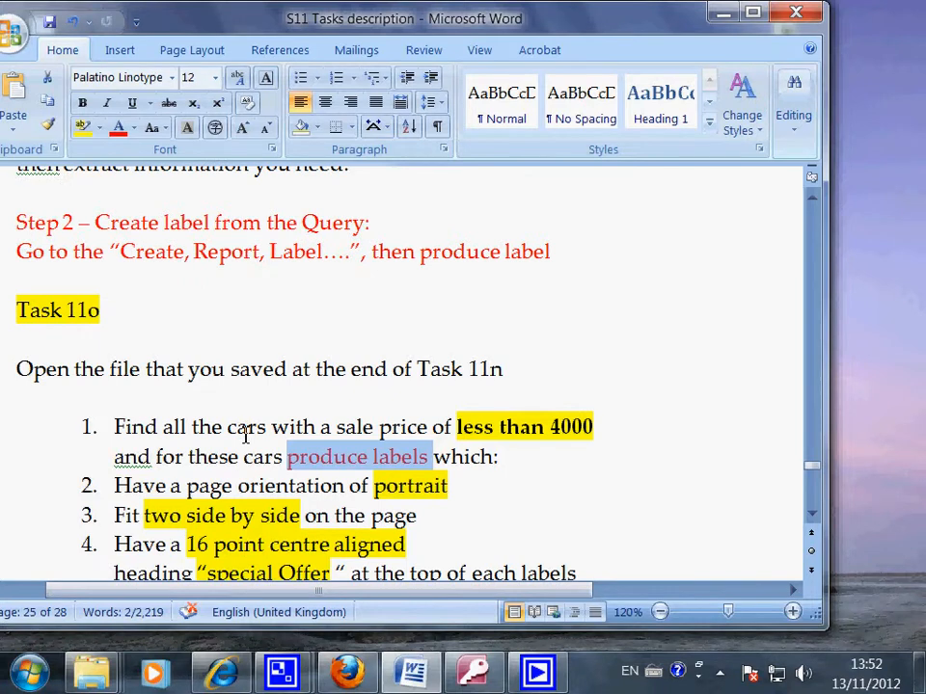
scroll(246, 434, "up", 3)
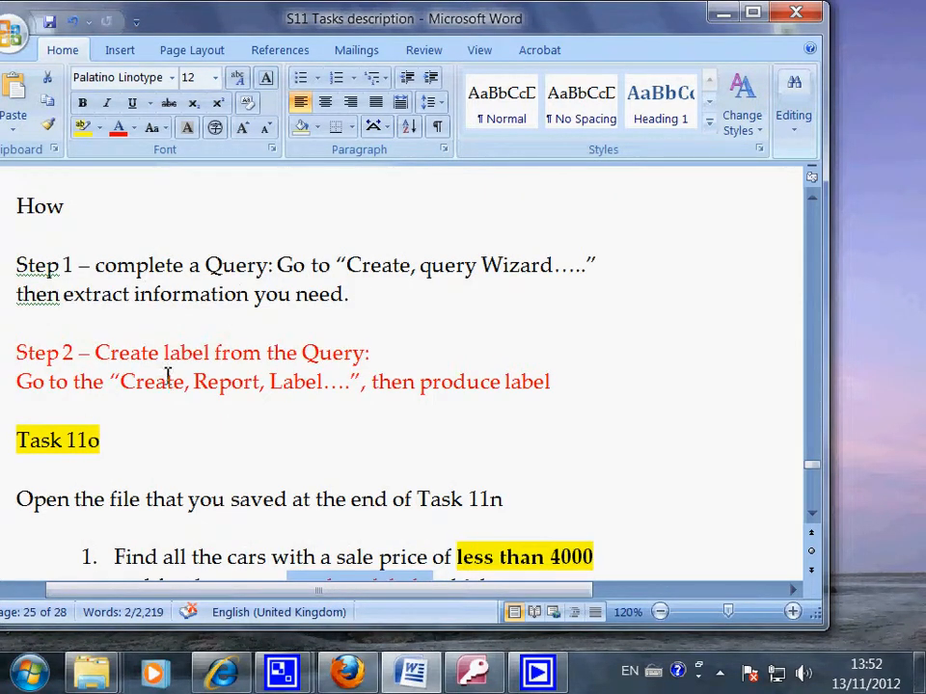
left_click_drag(16, 260, 356, 283)
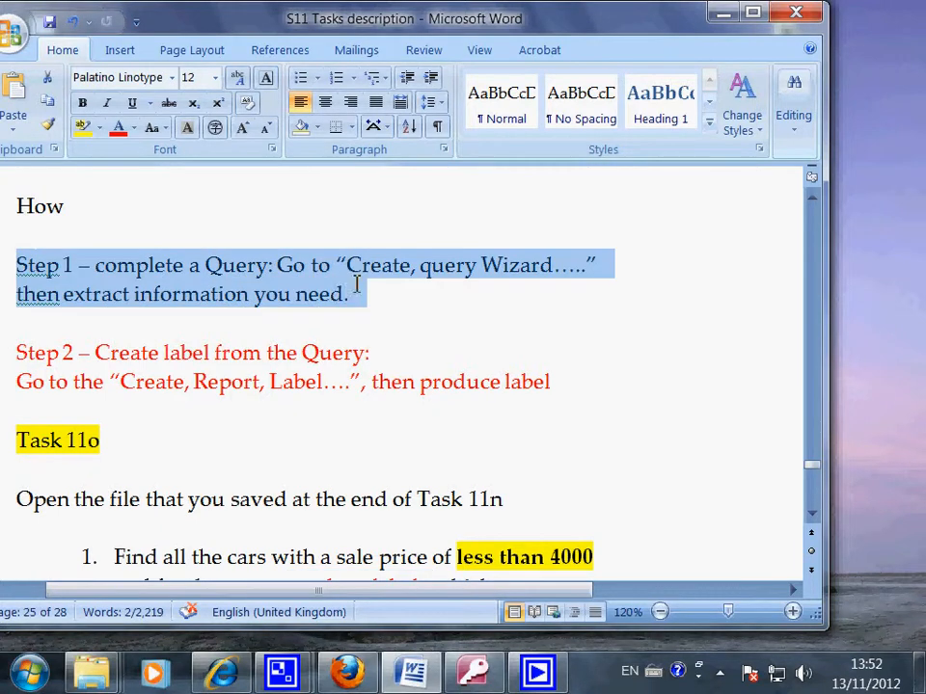
left_click(209, 267)
left_click_drag(209, 267, 278, 267)
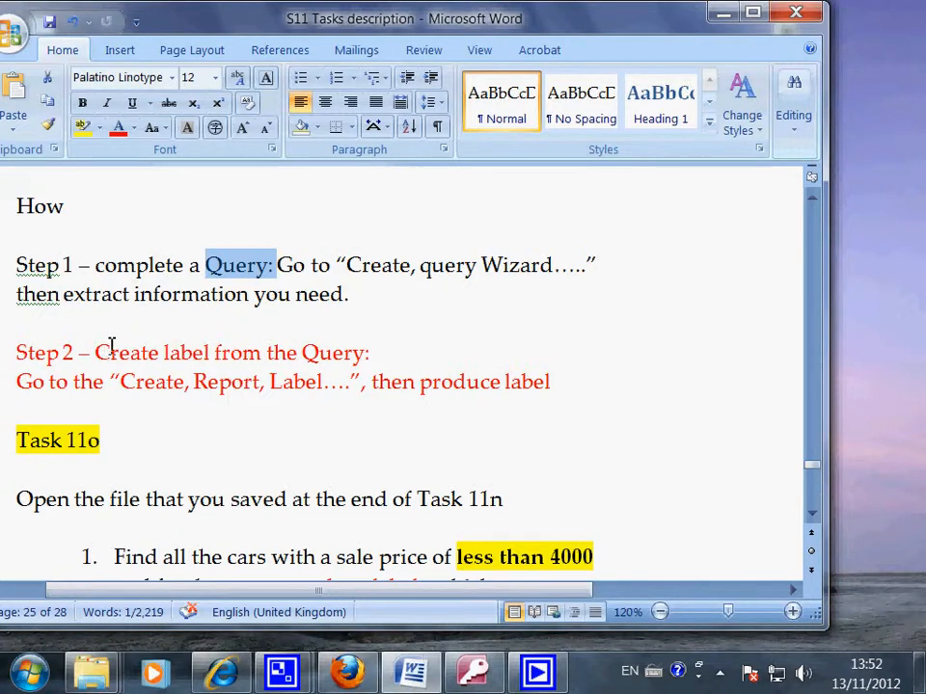
left_click_drag(96, 354, 385, 356)
left_click(336, 415)
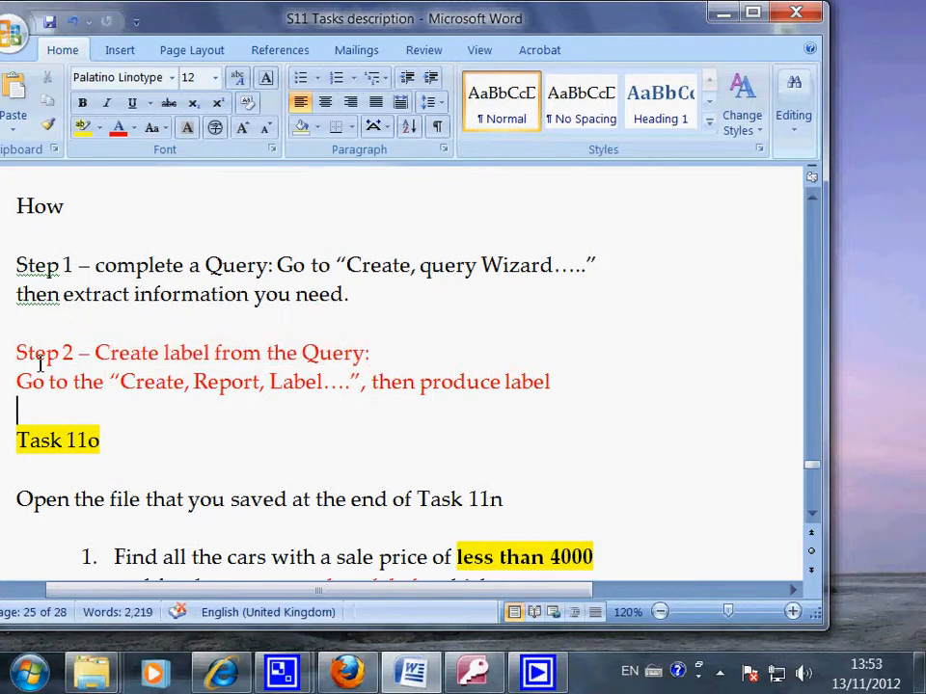
left_click_drag(18, 353, 560, 376)
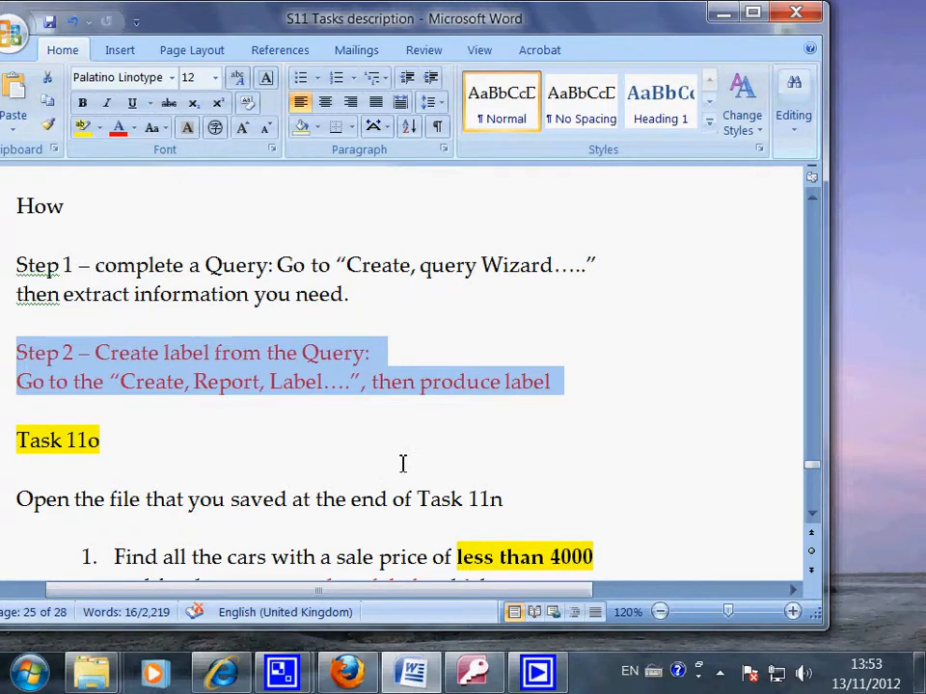
Step: Switch to Microsoft Access, close the open T11o query and look through the saved tables and queries
left_click(475, 672)
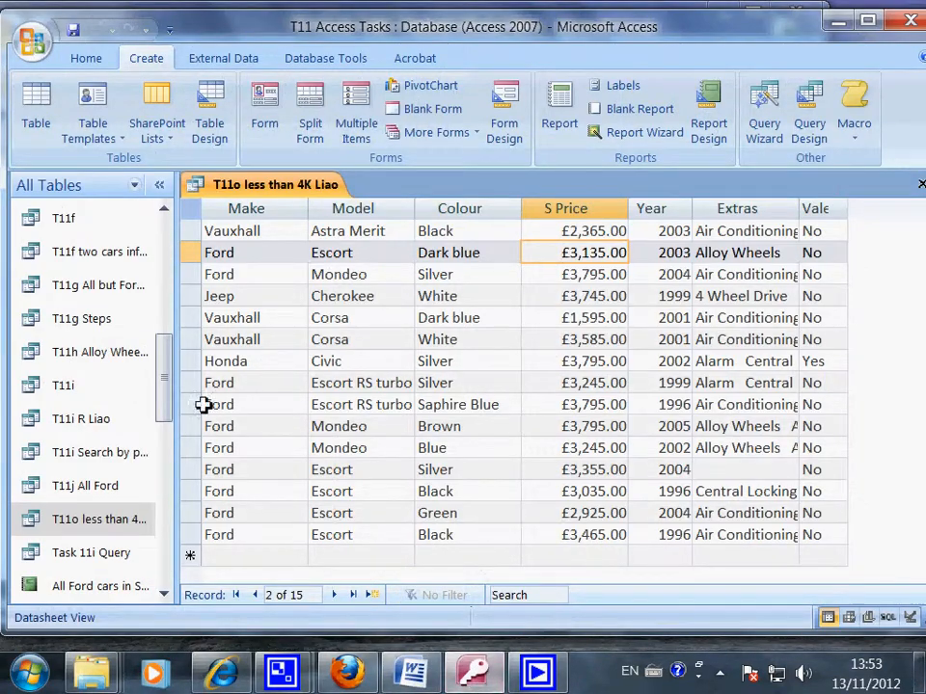
left_click(921, 183)
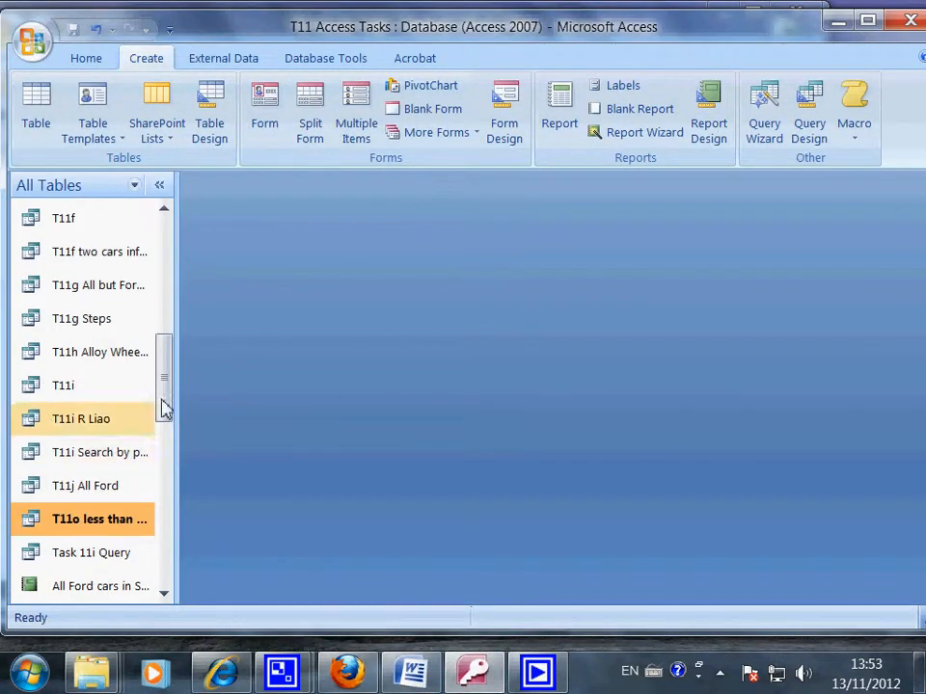
left_click_drag(168, 386, 163, 292)
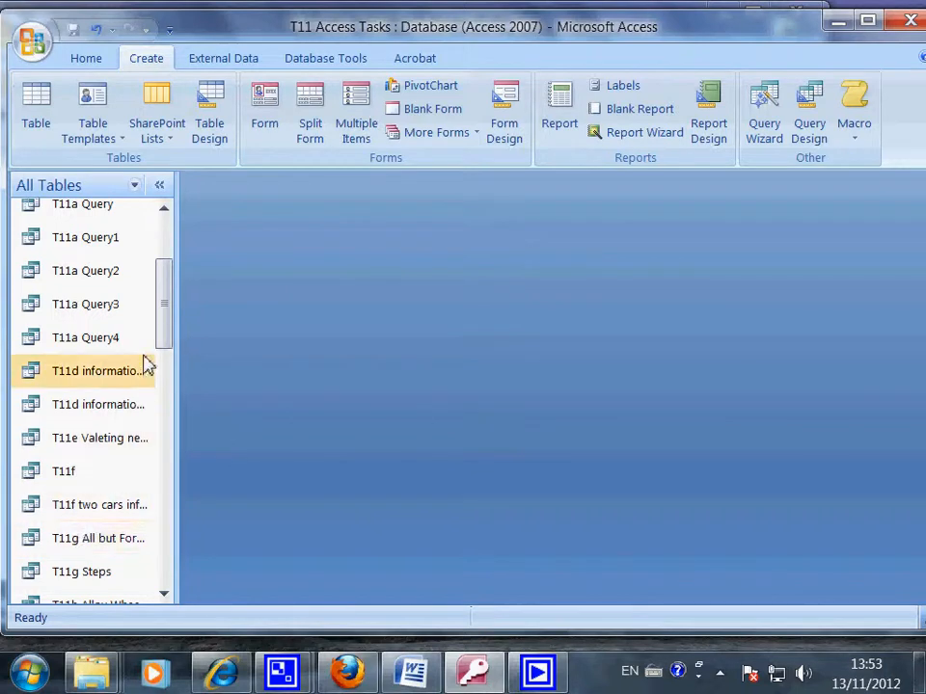
left_click_drag(165, 331, 168, 357)
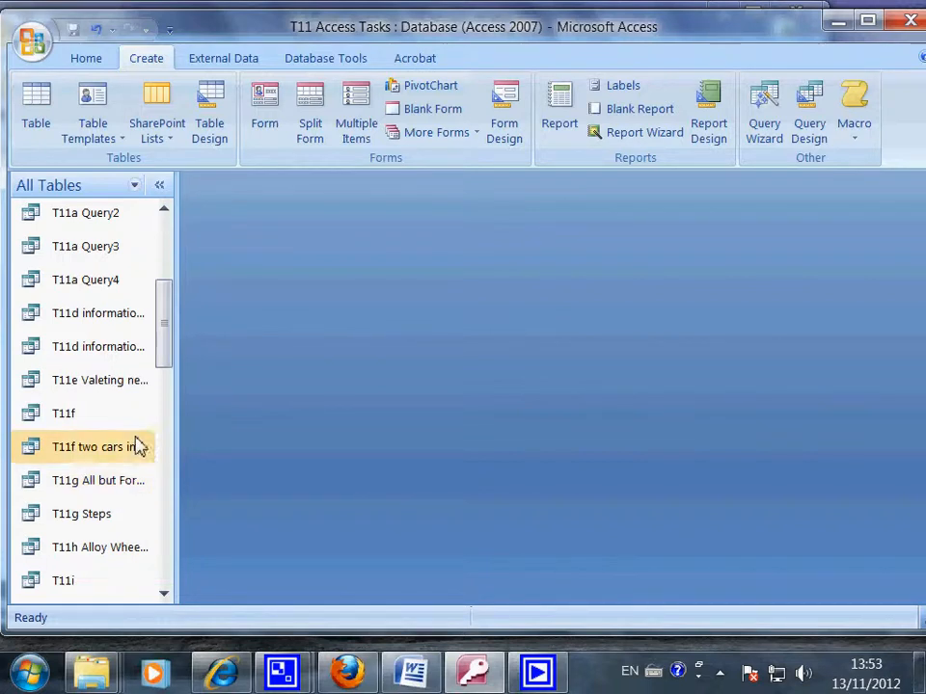
left_click_drag(161, 354, 166, 387)
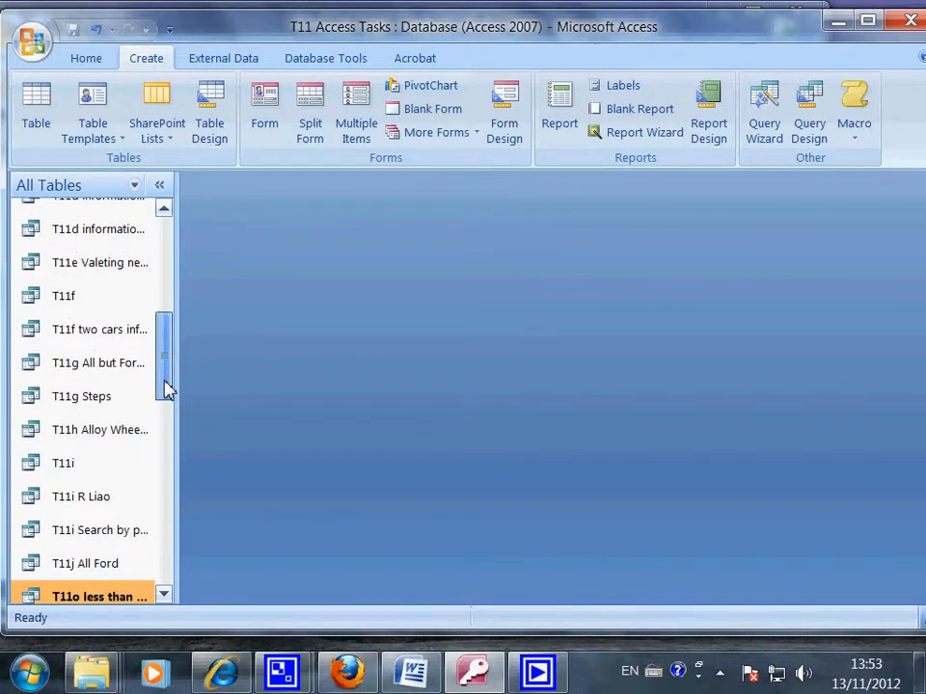
left_click_drag(165, 389, 167, 287)
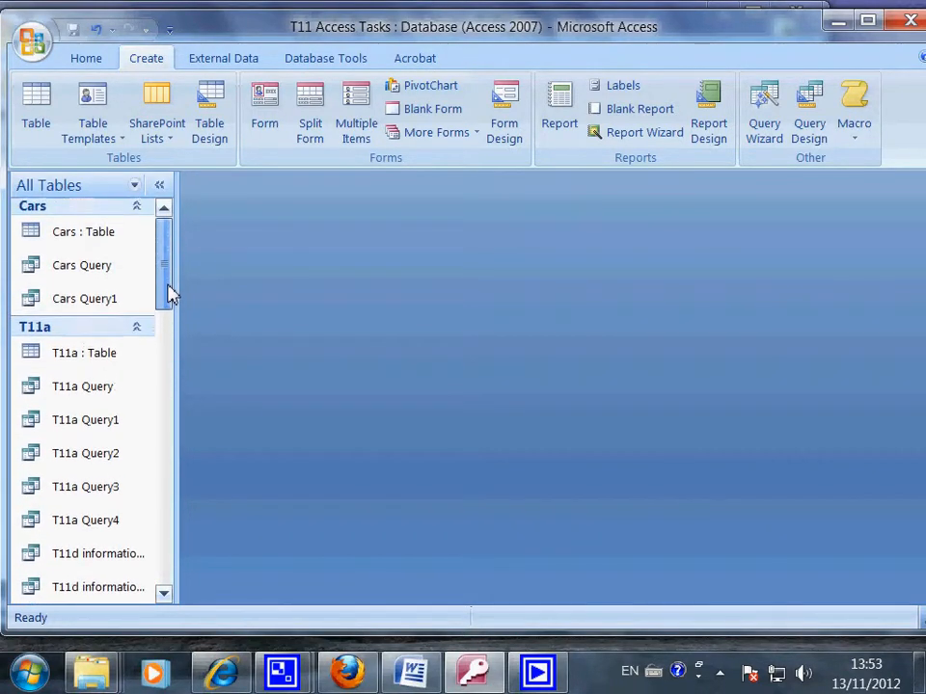
Step: Open the saved T11o query listing cars priced at less than 4K
left_click(164, 594)
left_click(165, 596)
left_click(165, 596)
left_click(165, 596)
left_click(165, 596)
left_click(165, 596)
left_click(165, 596)
left_click(165, 596)
left_click(165, 596)
left_click(165, 595)
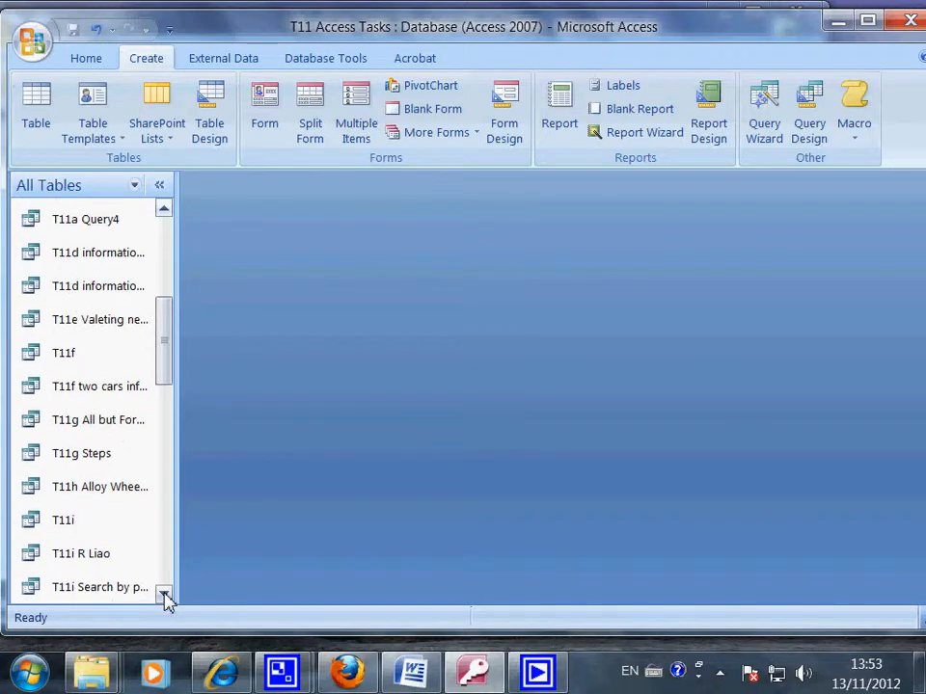
left_click(165, 596)
left_click(165, 595)
left_click(164, 596)
left_click(164, 596)
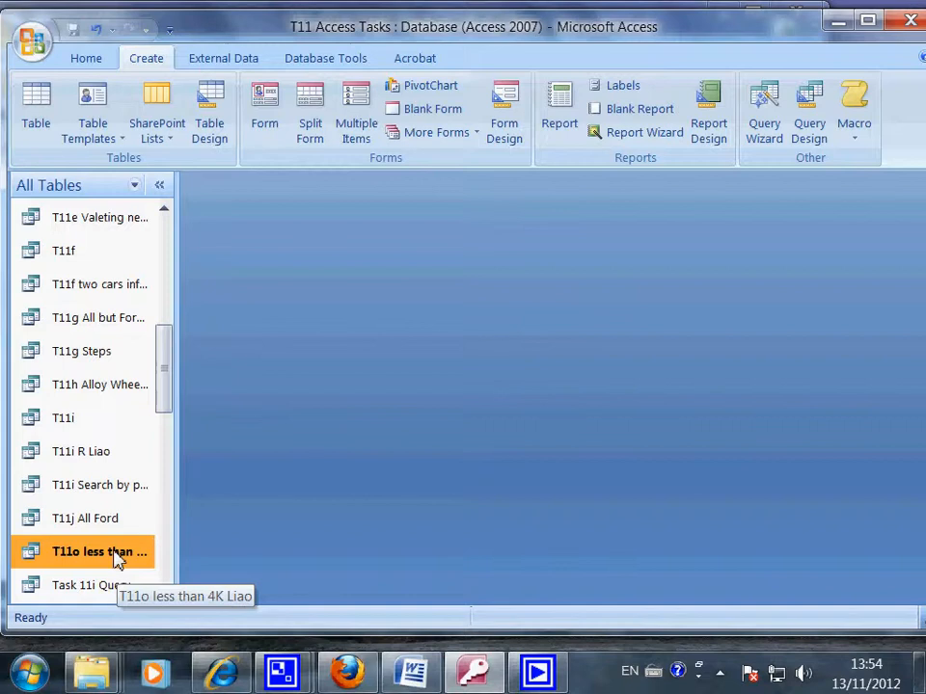
double_click(114, 559)
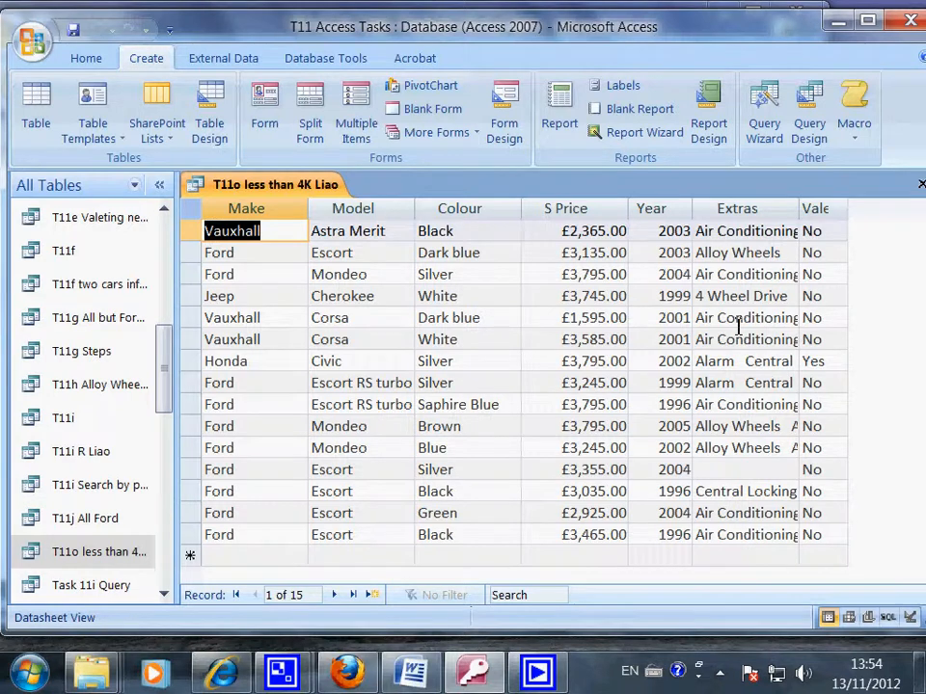
left_click(32, 43)
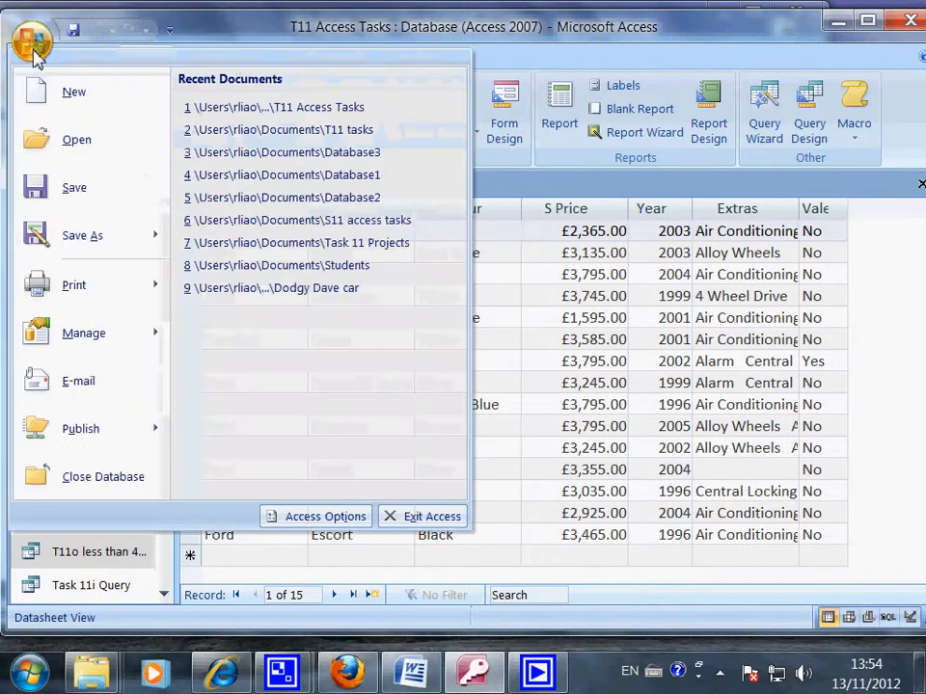
mouse_move(79, 303)
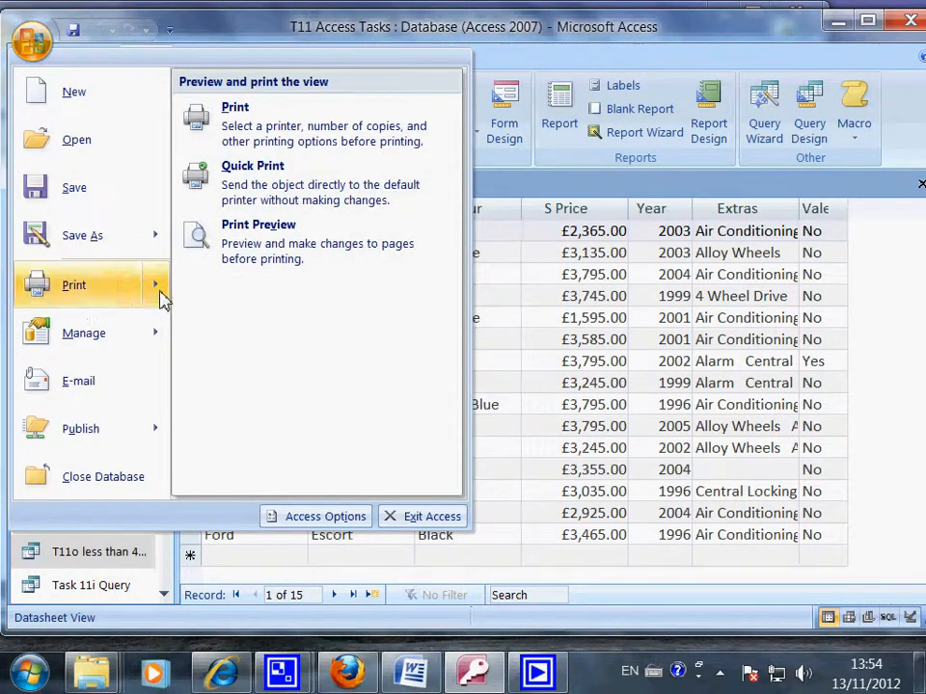
left_click(524, 359)
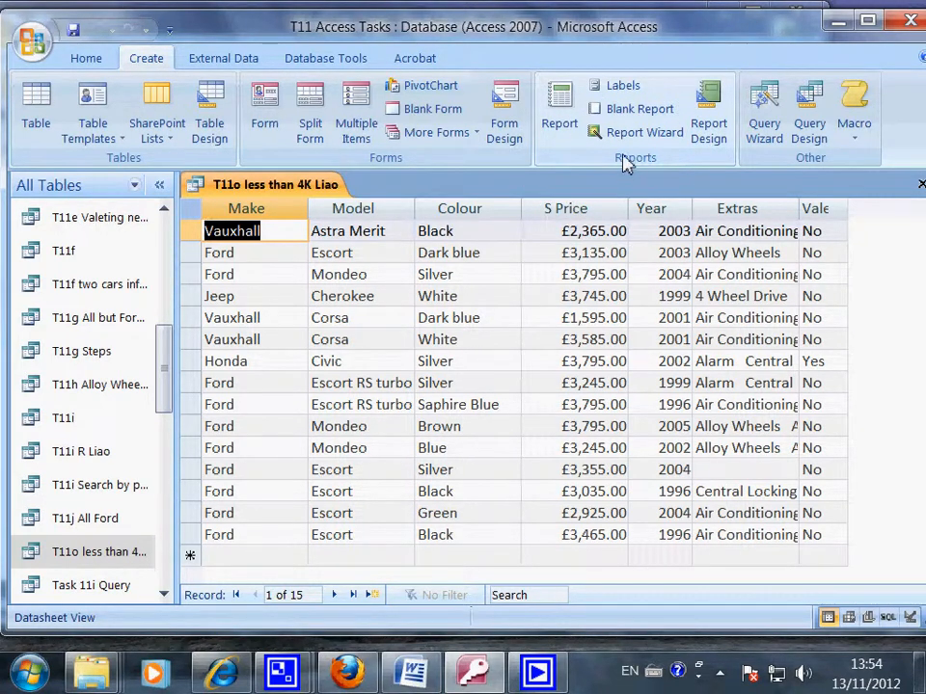
Step: Start the Label Wizard for the query and choose the Avery C2244 label, 72 mm x 72 mm, two across
left_click(615, 87)
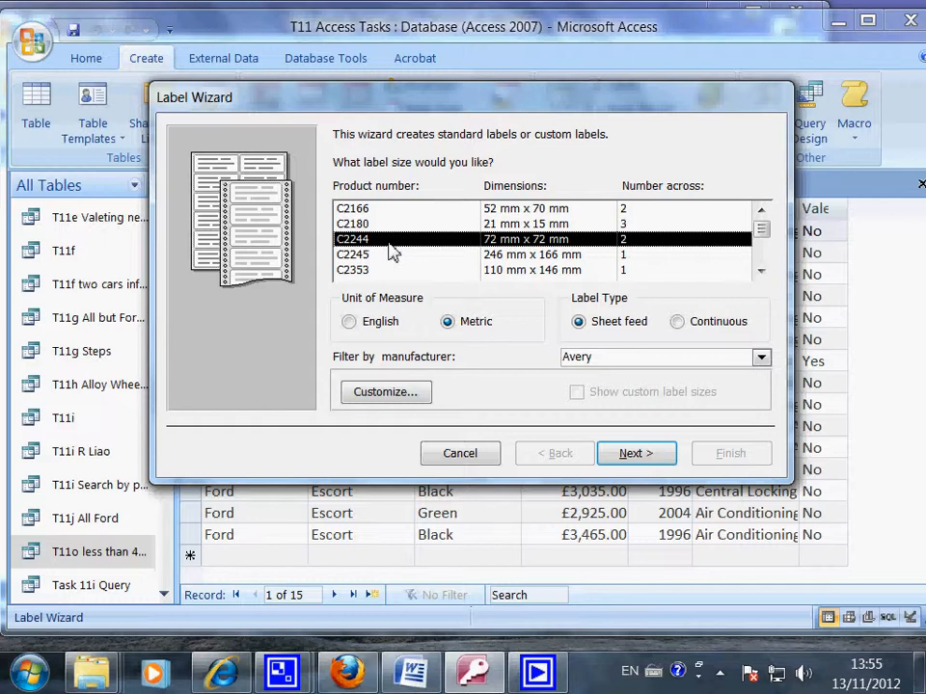
left_click(621, 226)
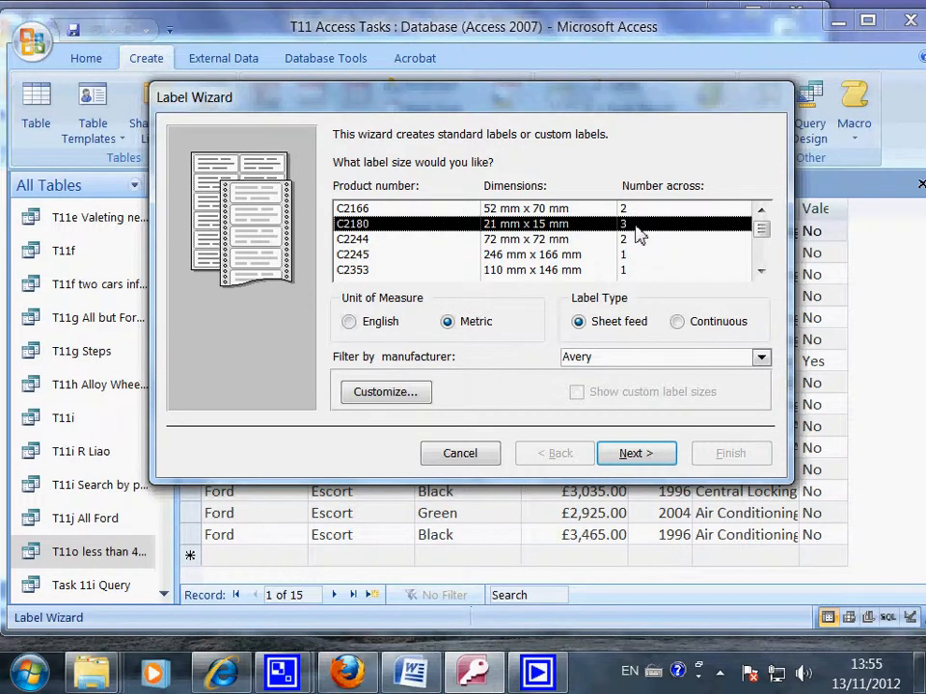
left_click(625, 255)
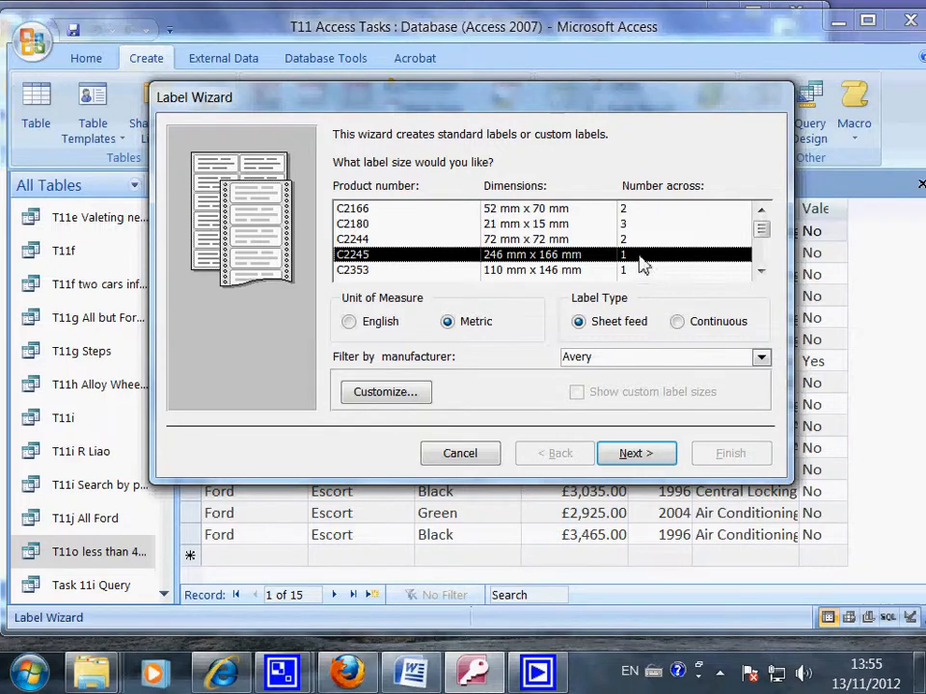
left_click(523, 241)
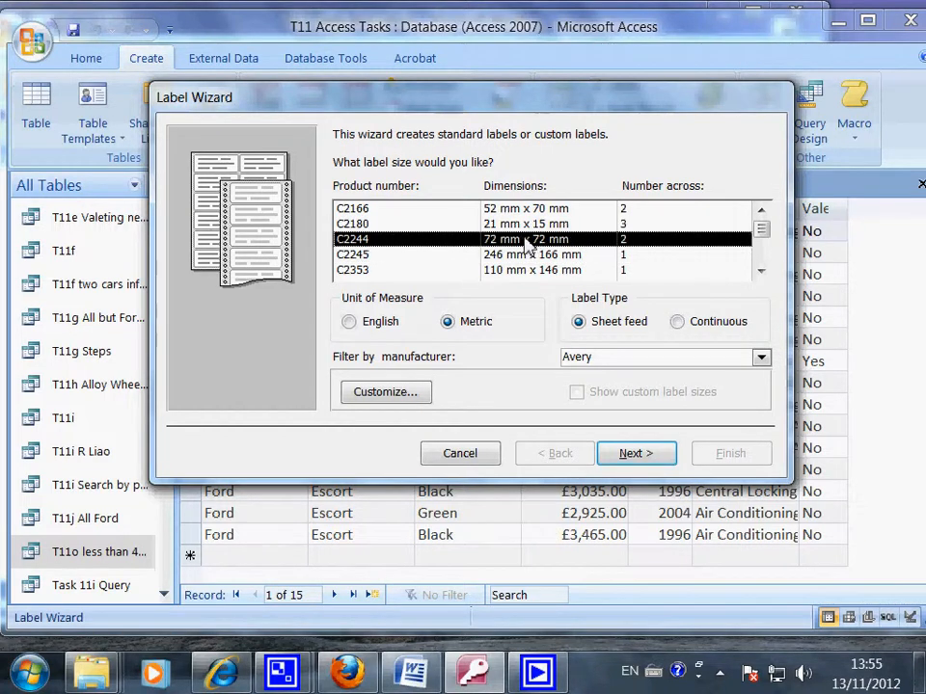
left_click(568, 210)
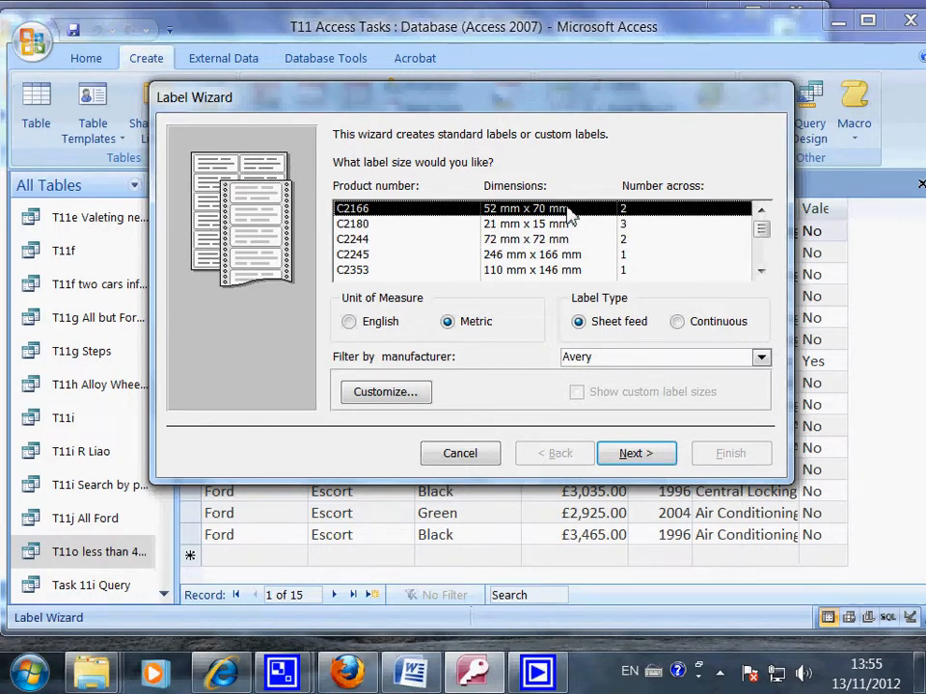
left_click(563, 241)
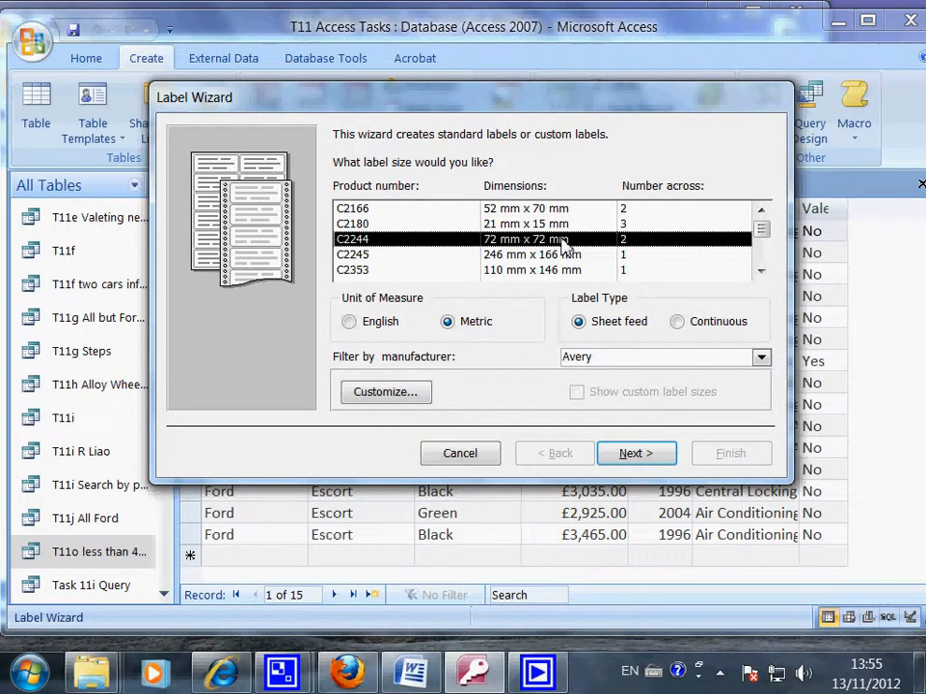
left_click_drag(517, 93, 497, 311)
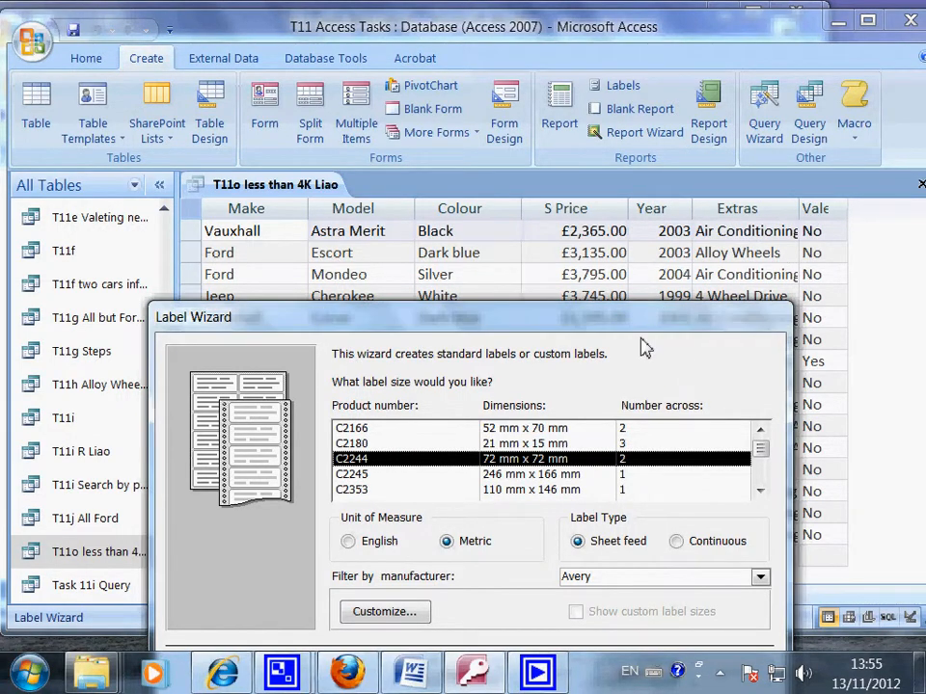
left_click_drag(508, 316, 498, 109)
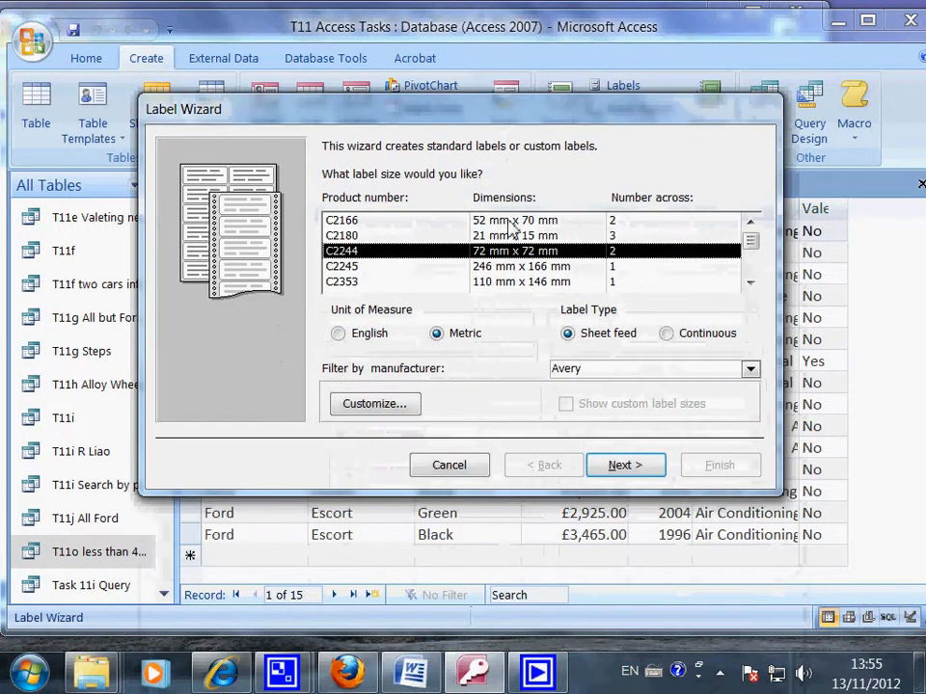
left_click(623, 465)
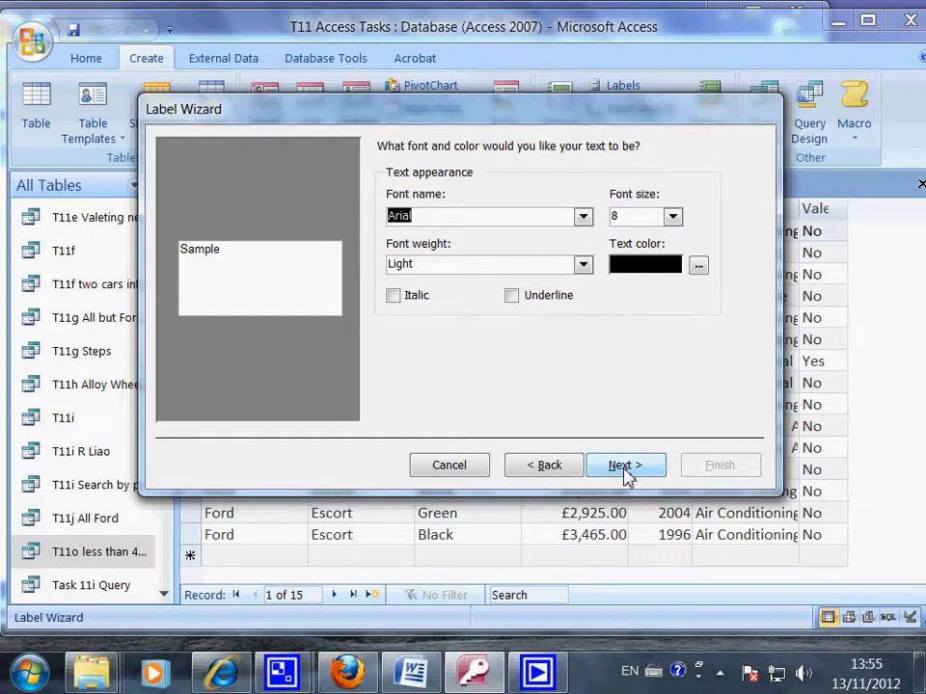
Step: Set the label text to font size 14 in orange and continue to the prototype label
left_click(672, 218)
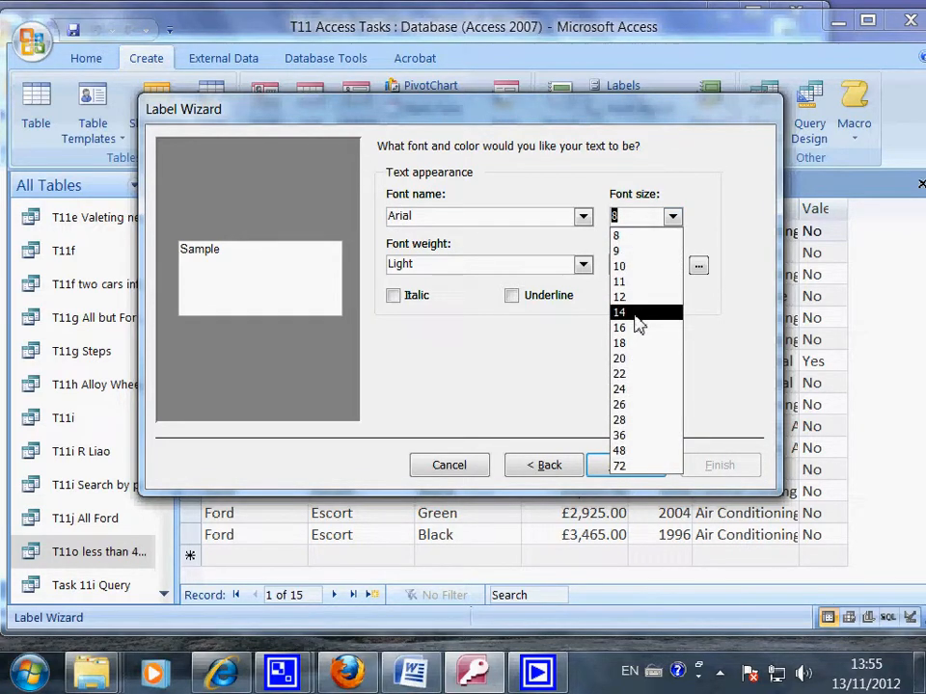
left_click(638, 313)
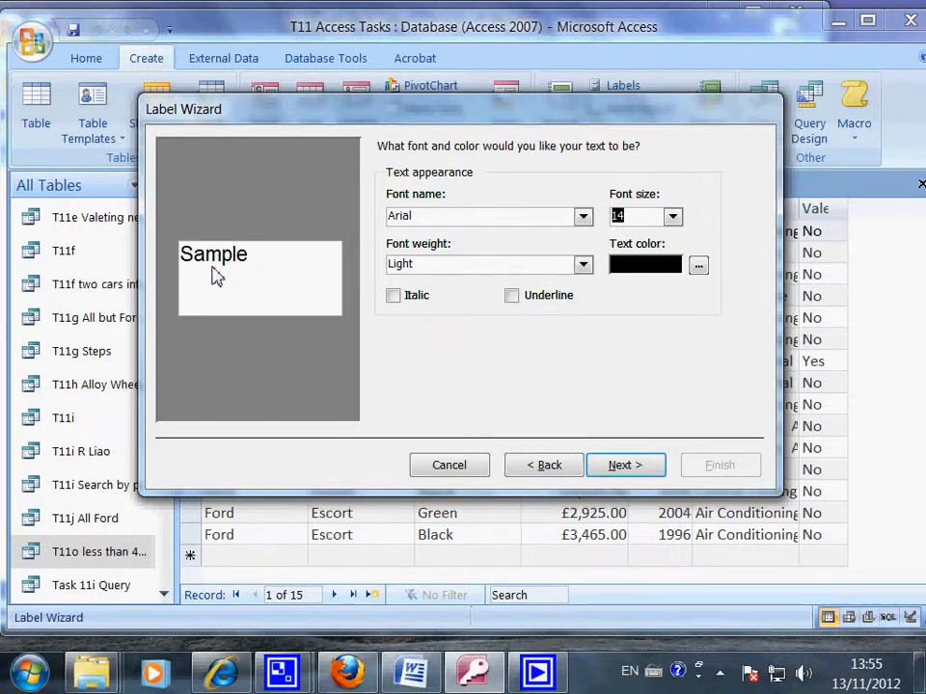
left_click(698, 267)
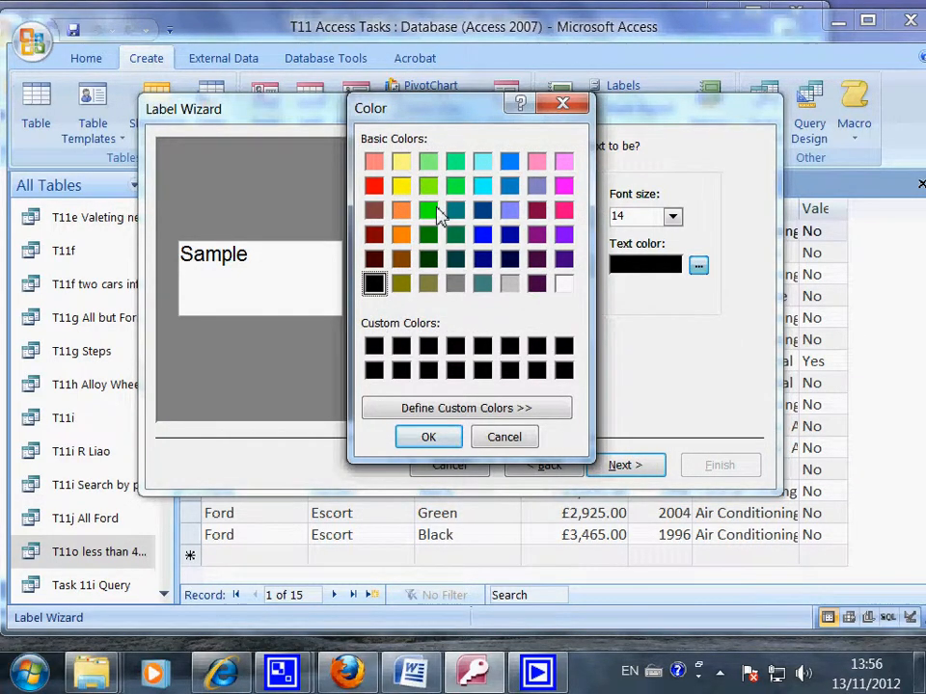
left_click(401, 212)
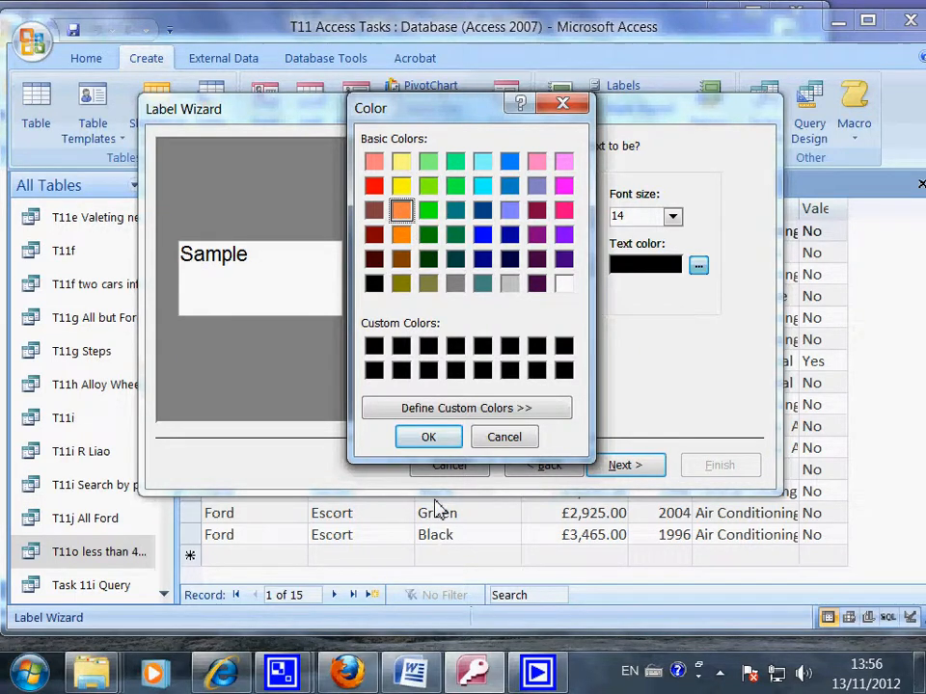
left_click(436, 439)
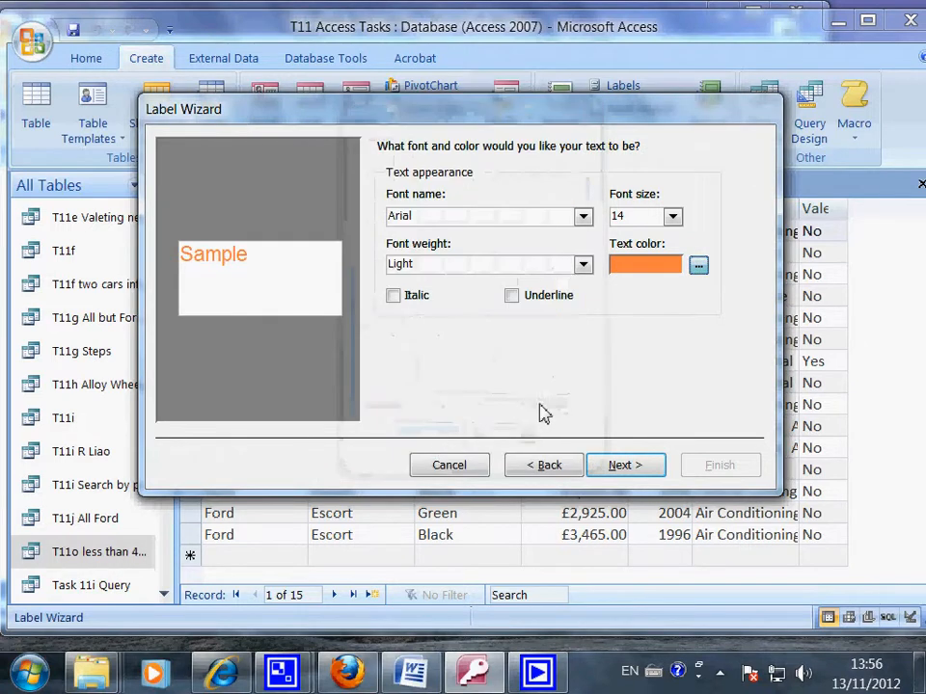
left_click(637, 472)
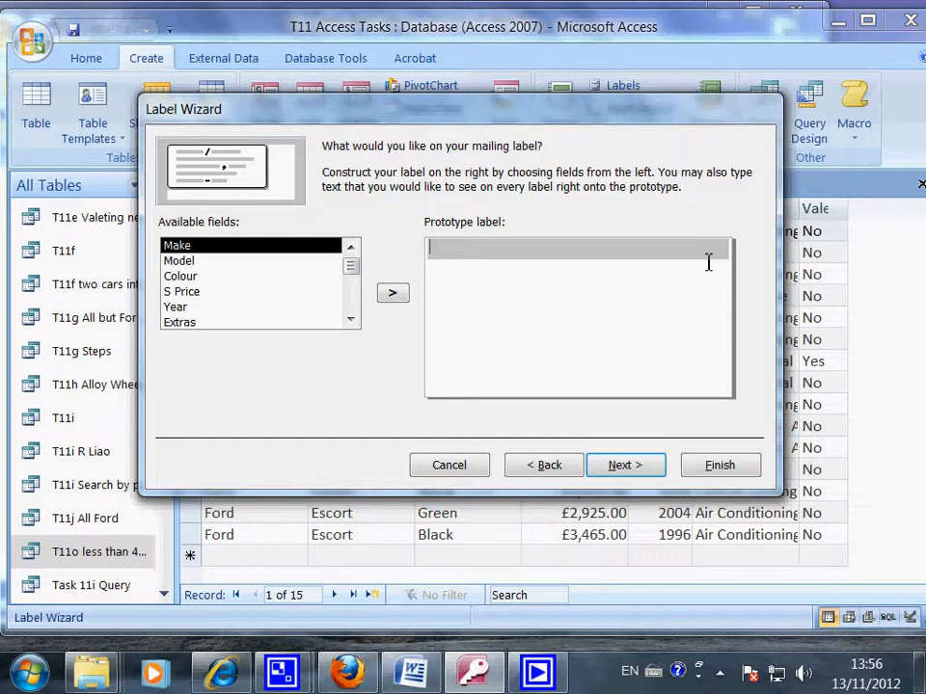
Step: Enter the heading "Special Offer" on the prototype label's first line and start a new line below it
type("Special Offer")
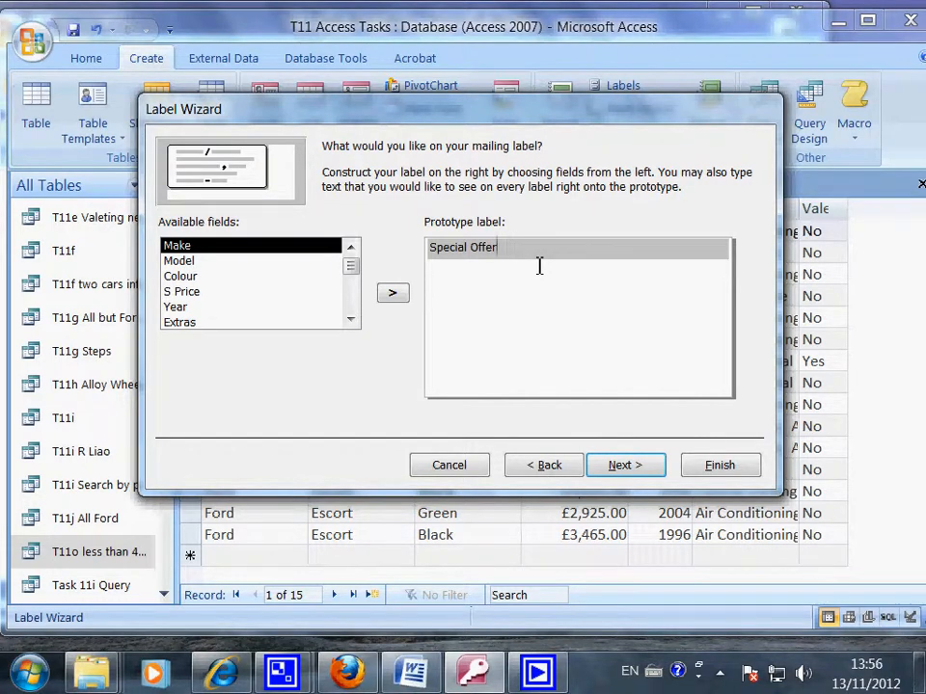
key("Return")
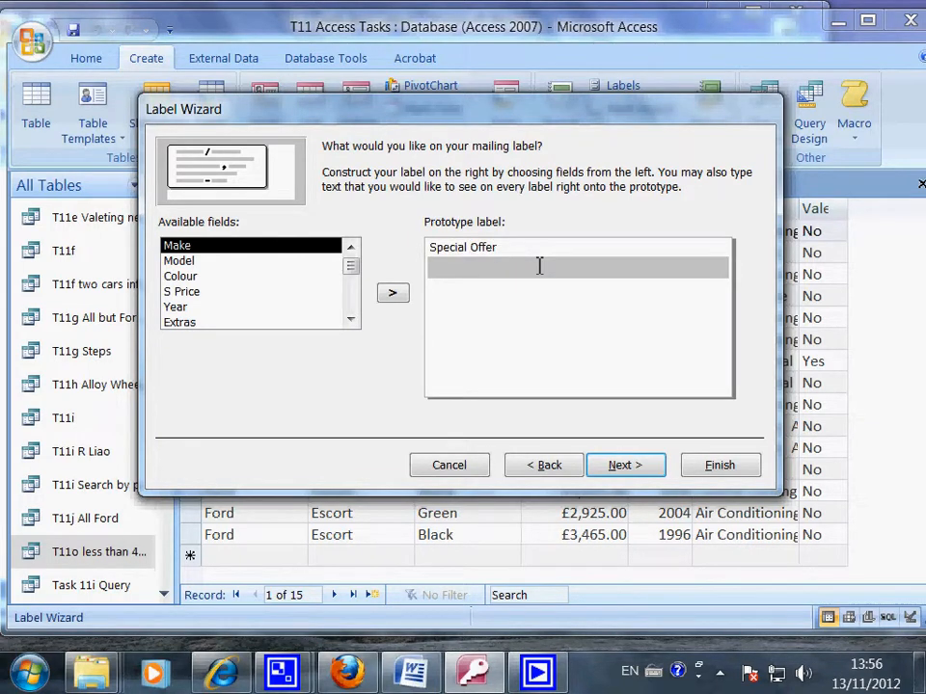
Step: Add the Model, S Price and Year fields below the heading on the prototype label, each on its own line
left_click(181, 261)
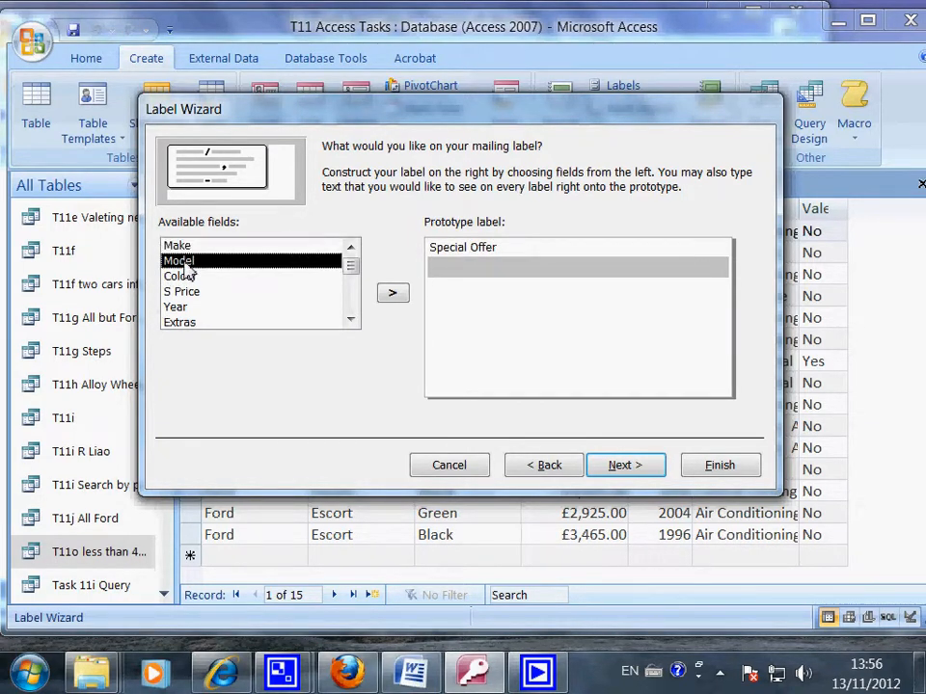
left_click(392, 294)
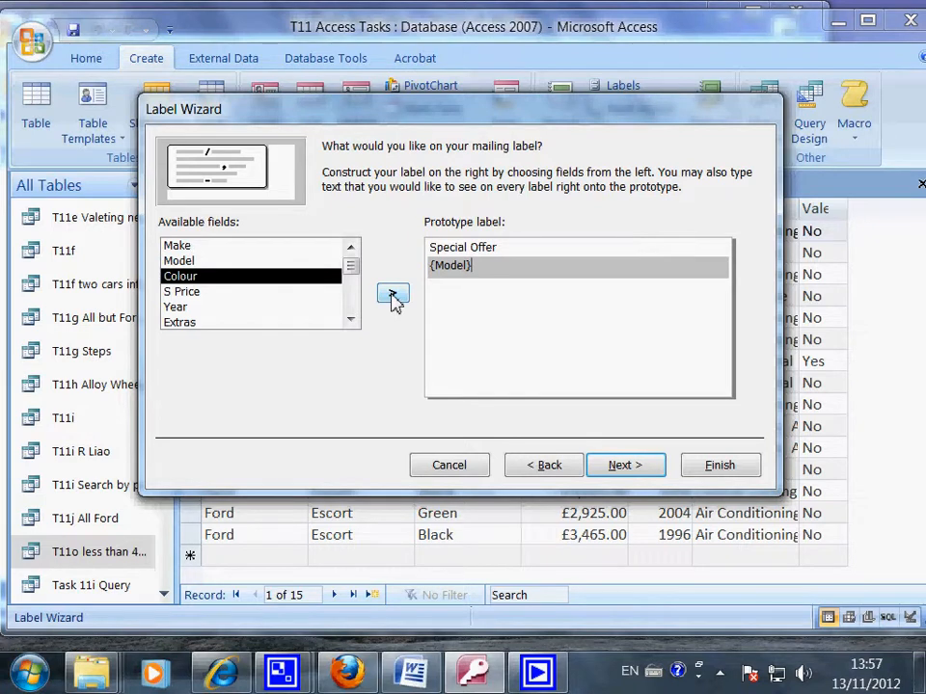
left_click(440, 270)
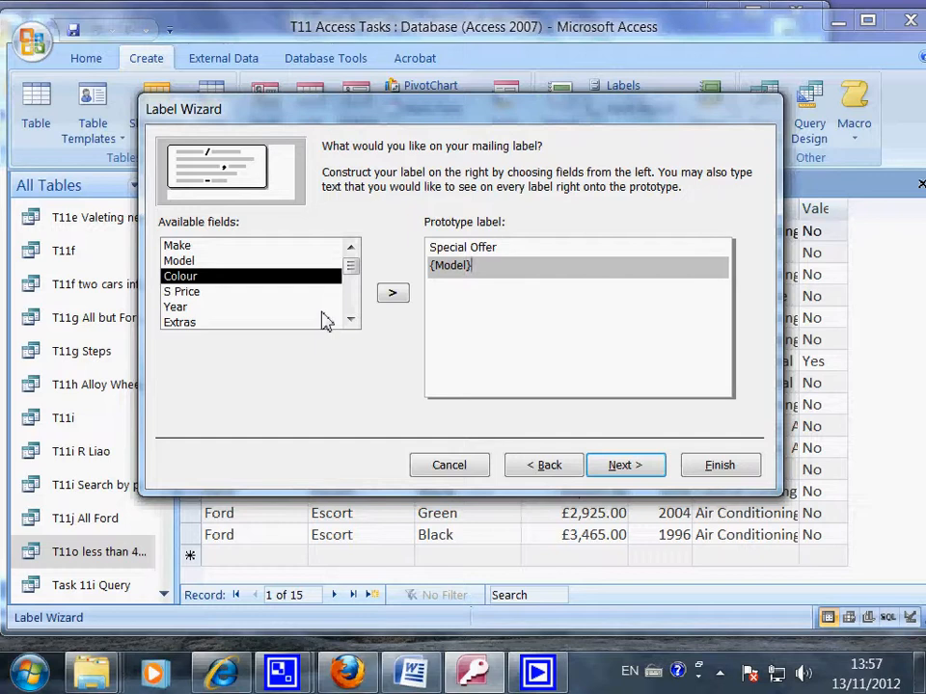
key("Return")
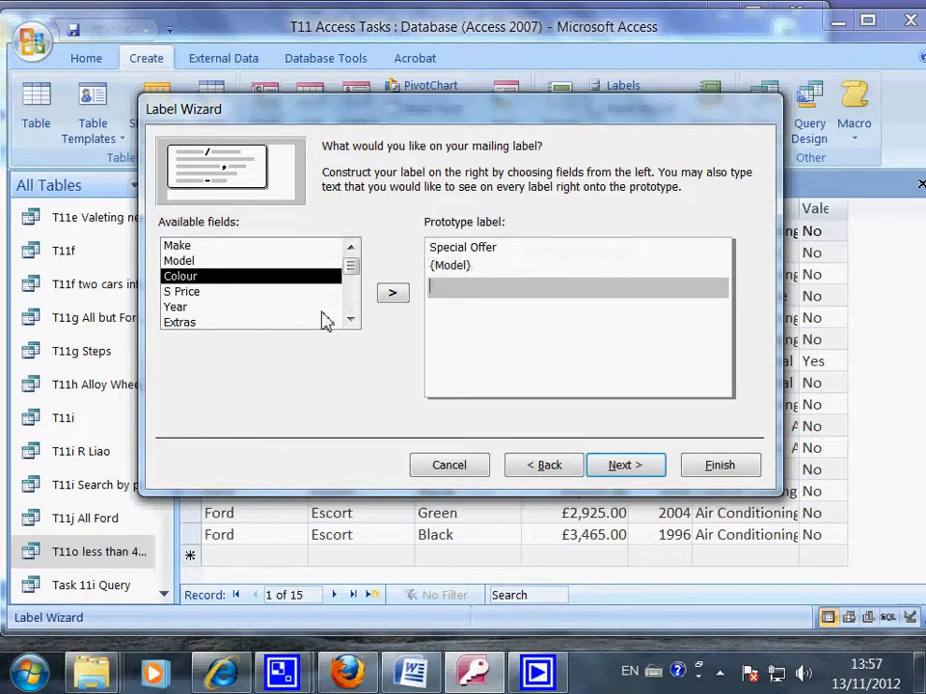
left_click(193, 292)
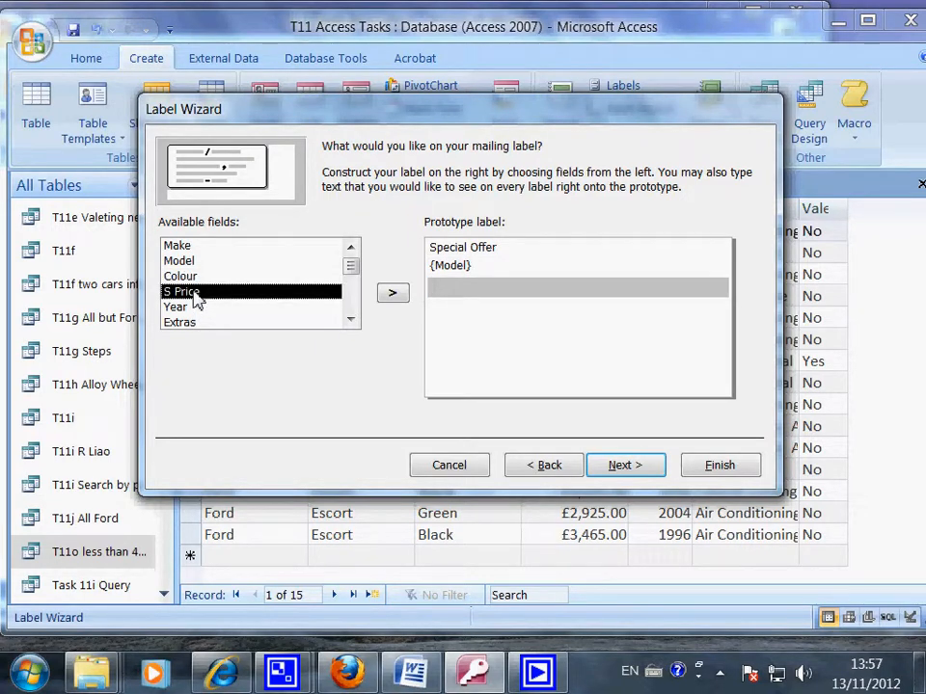
left_click(393, 293)
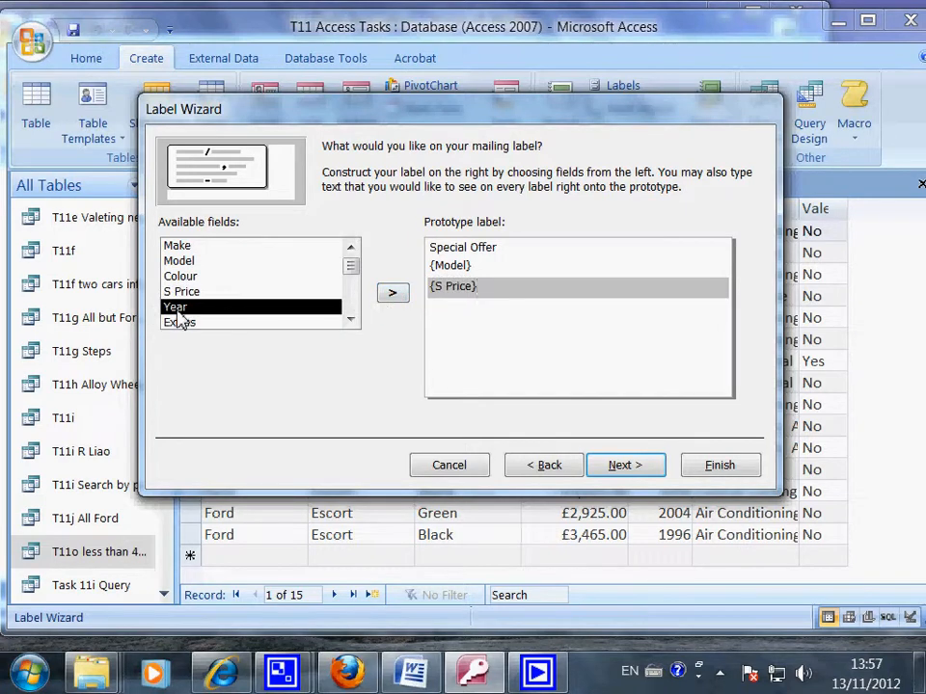
key("Return")
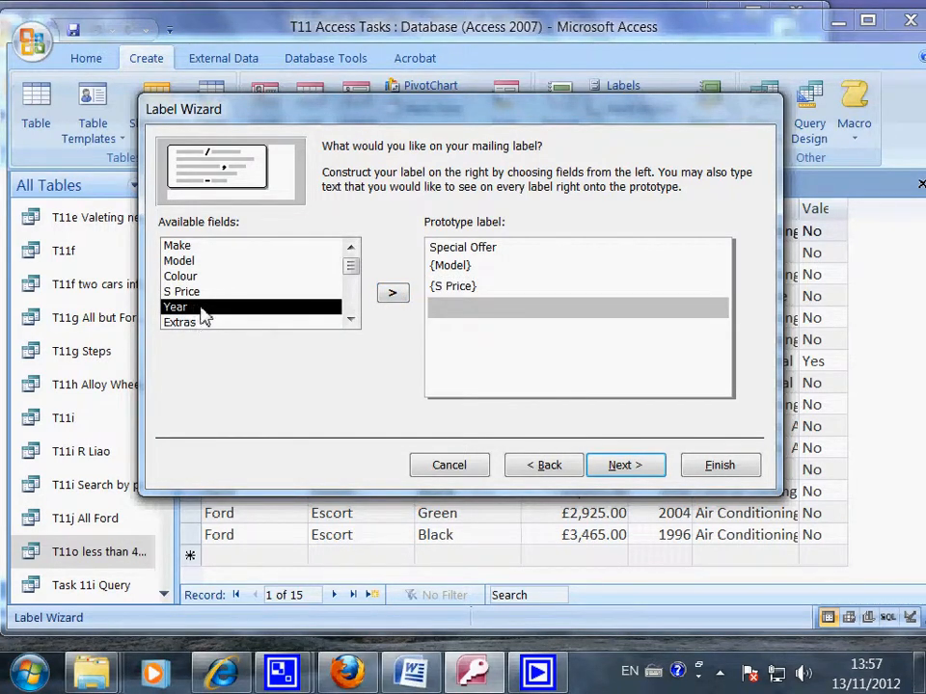
left_click(393, 295)
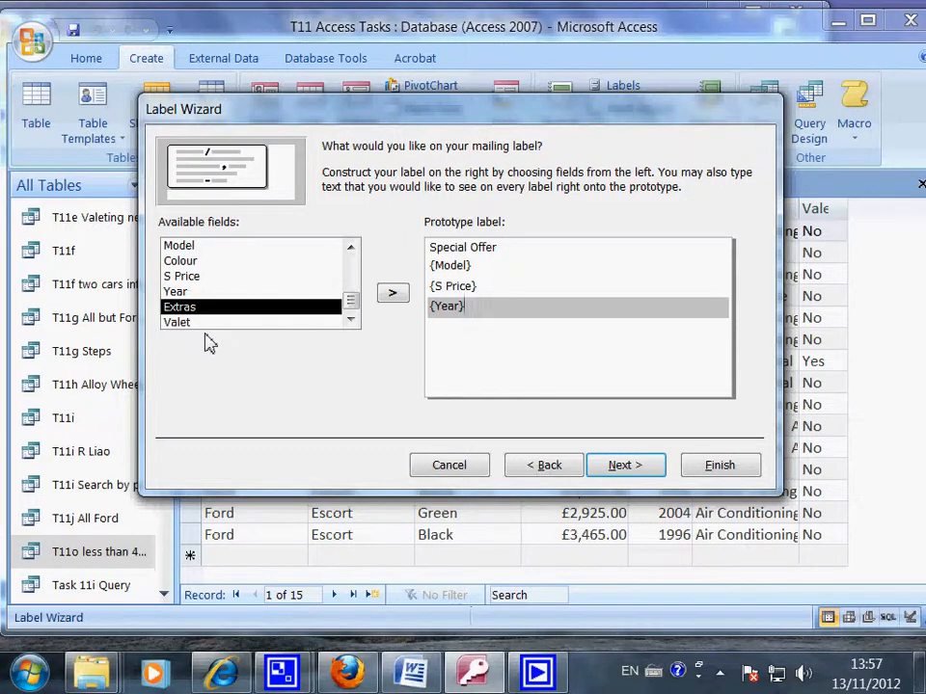
key("Return")
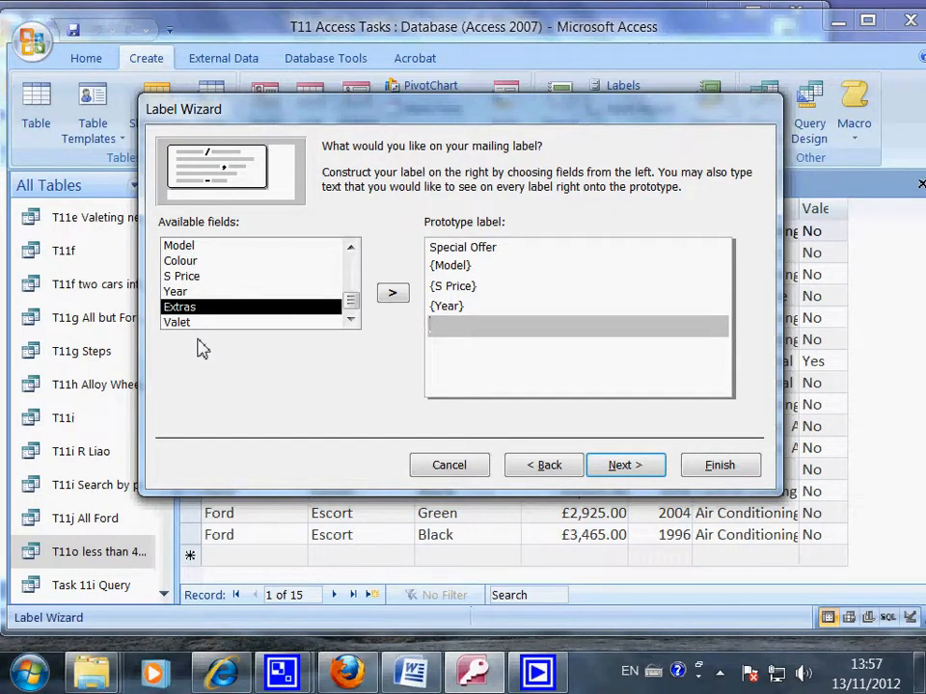
Step: Enter "Call" followed by the contact's title and name on the prototype label's last line and check each line
type("Call Mr Liao")
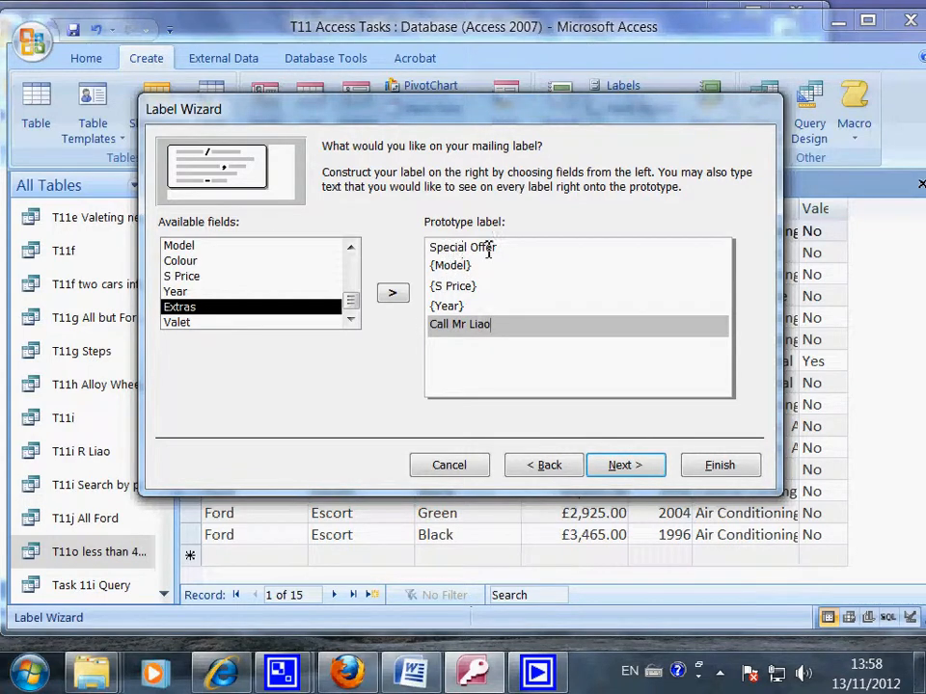
left_click_drag(510, 248, 455, 248)
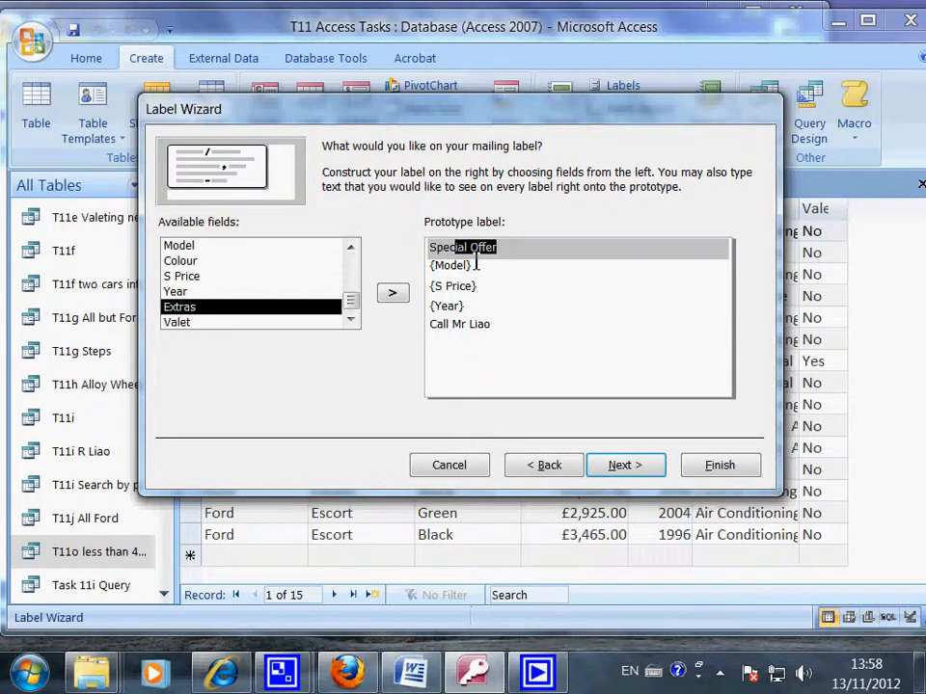
left_click(474, 267)
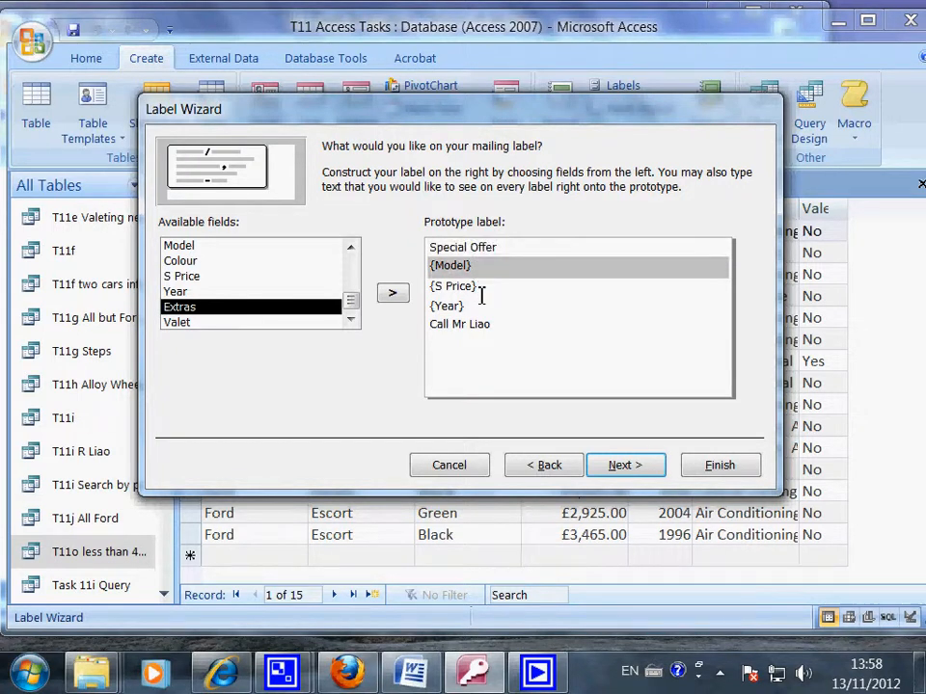
left_click(481, 287)
left_click(466, 307)
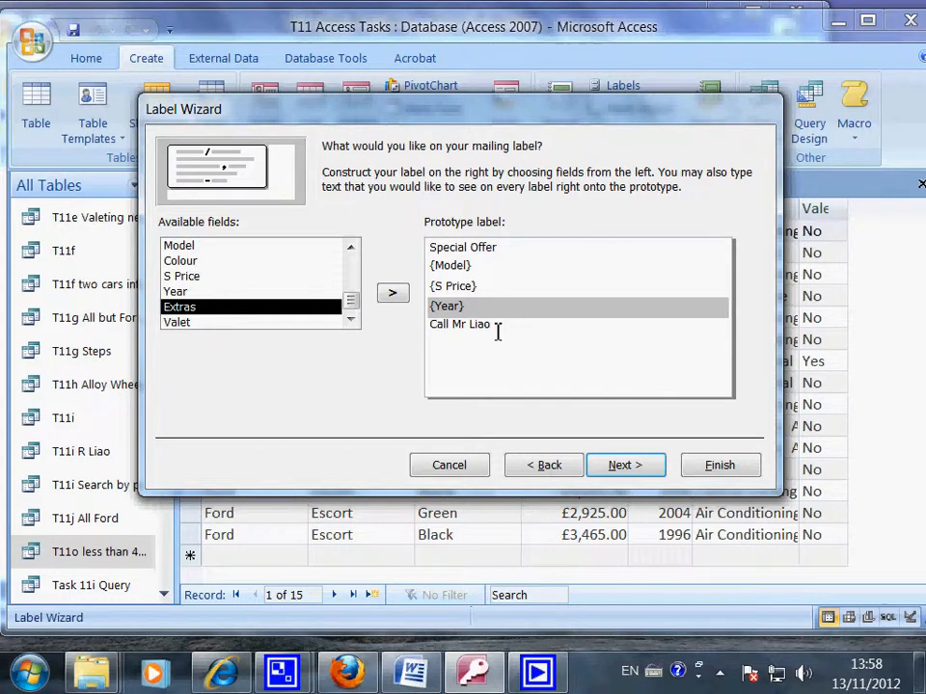
left_click(495, 326)
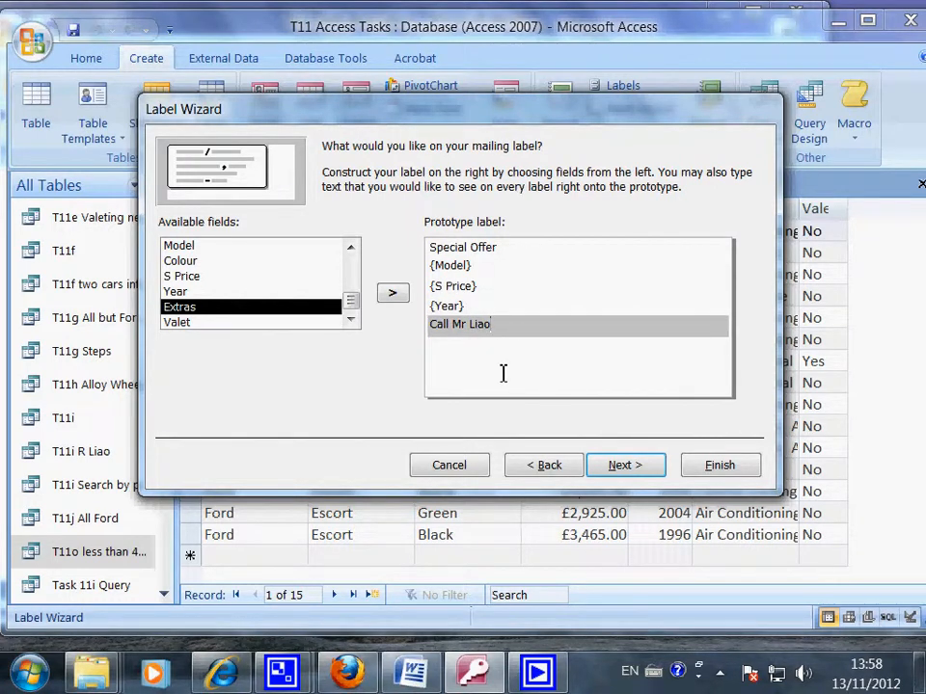
Step: Continue to the sorting options and sort the labels by Make and then Model
left_click(619, 467)
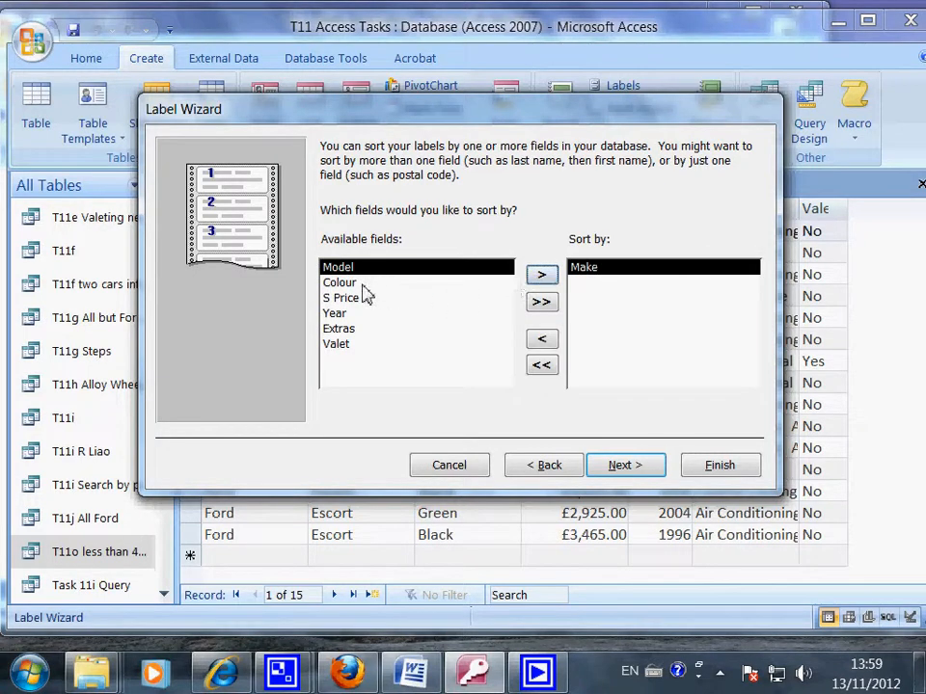
left_click(543, 278)
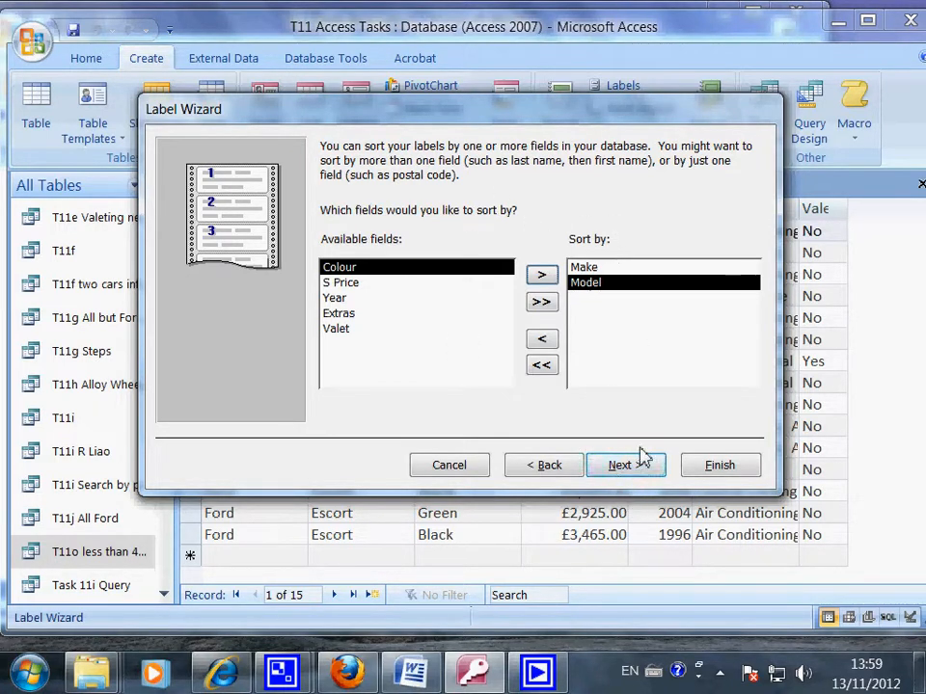
left_click(591, 282)
Step: Keep the suggested report name and finish the Label Wizard with the option to modify the label design
left_click(625, 466)
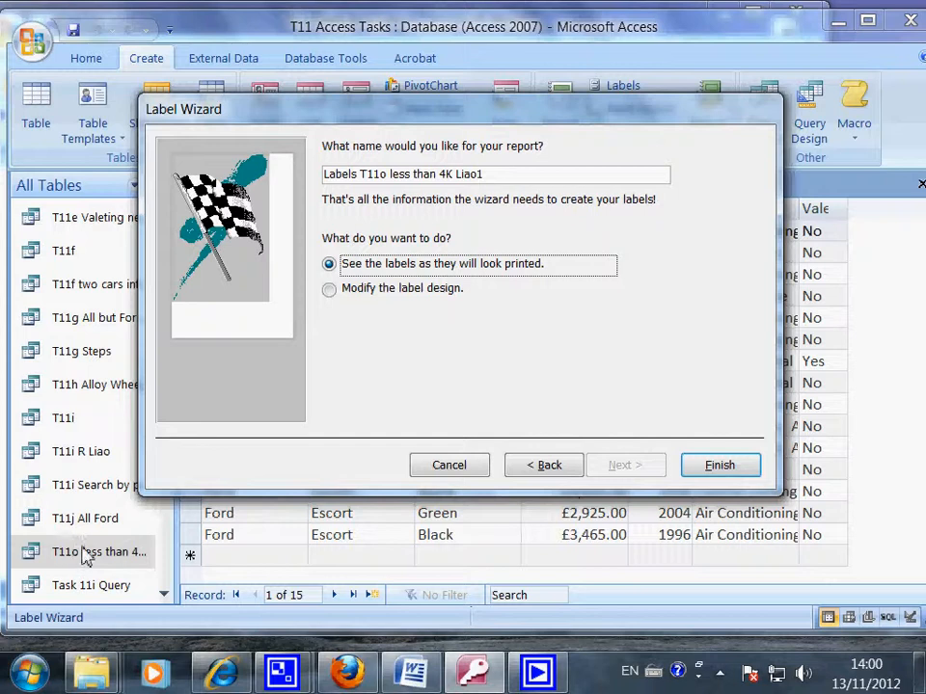
left_click(330, 294)
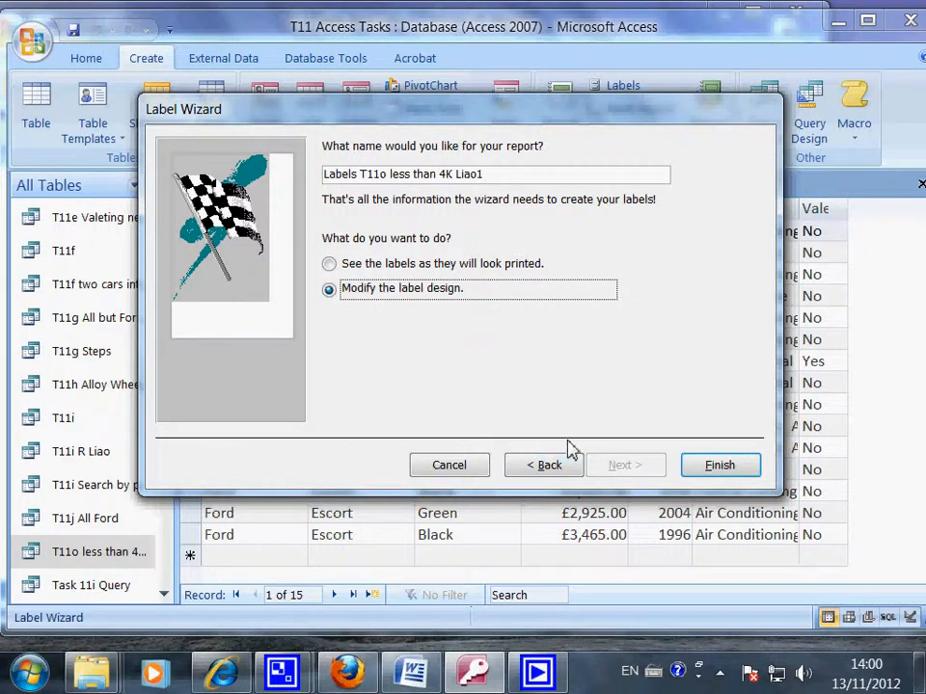
left_click(703, 479)
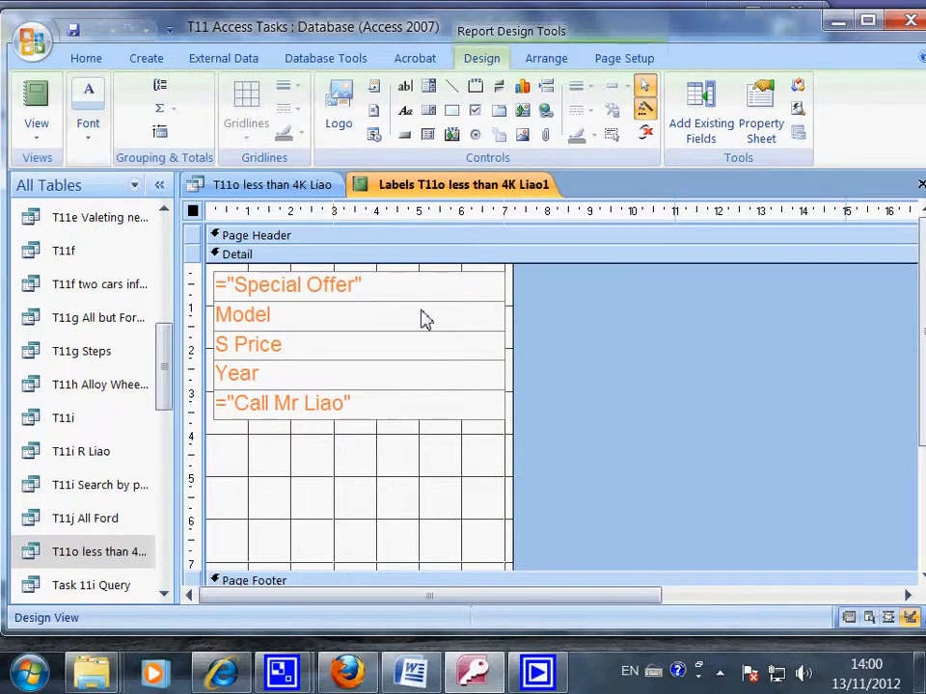
Step: Show the label report in Report View and look through the generated Special Offer labels
left_click(36, 134)
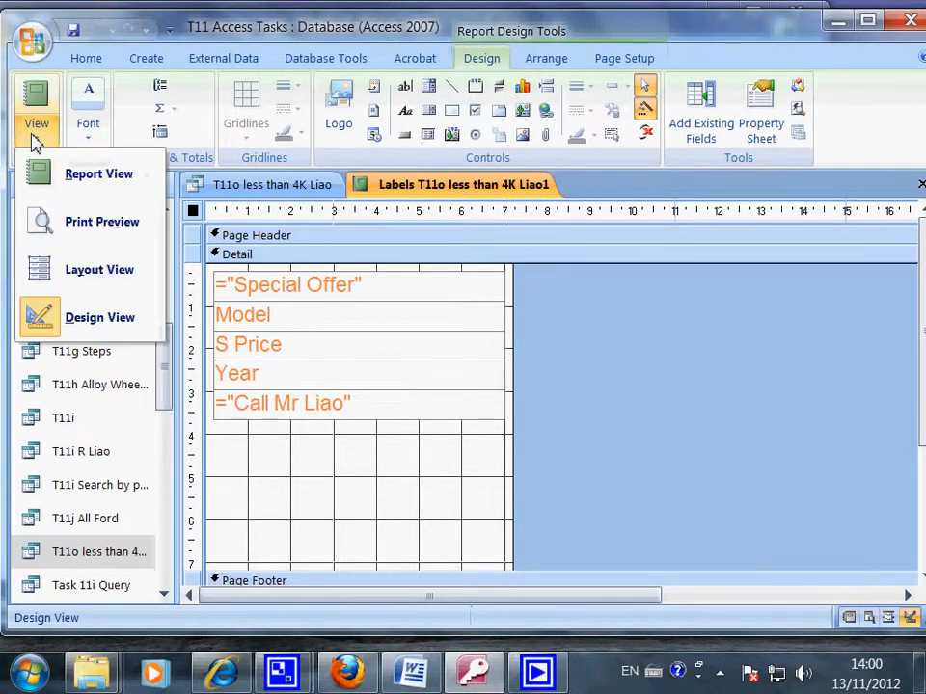
left_click(83, 191)
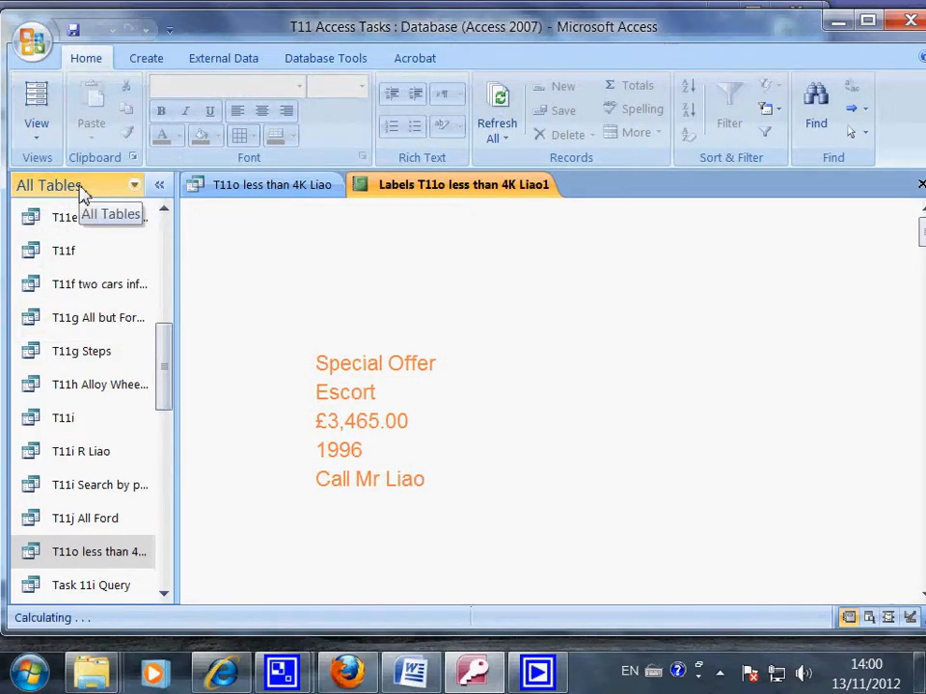
scroll(357, 545, "down", 5)
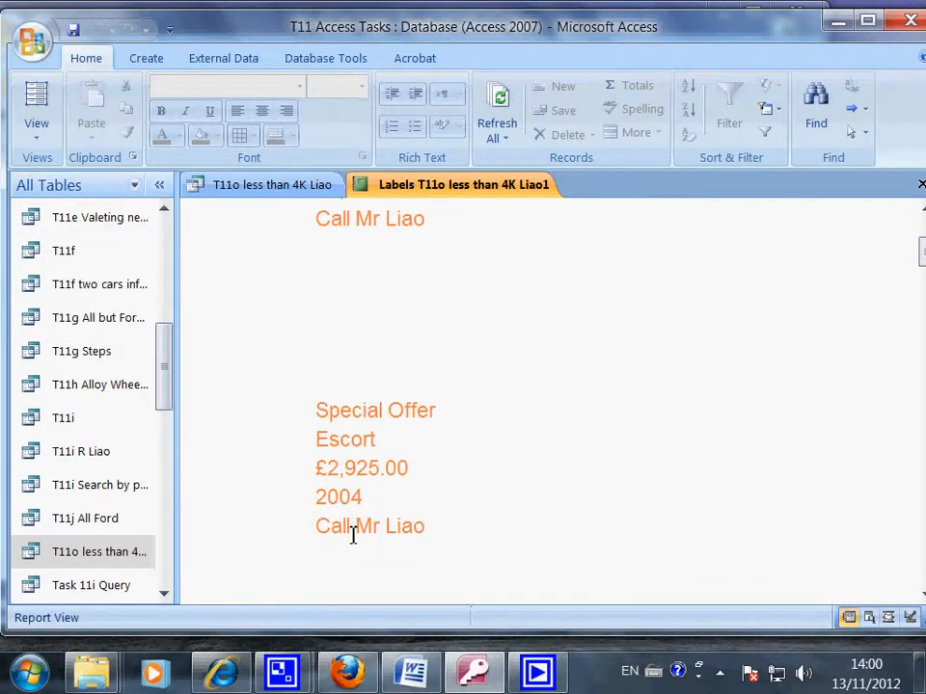
scroll(352, 538, "down", 1)
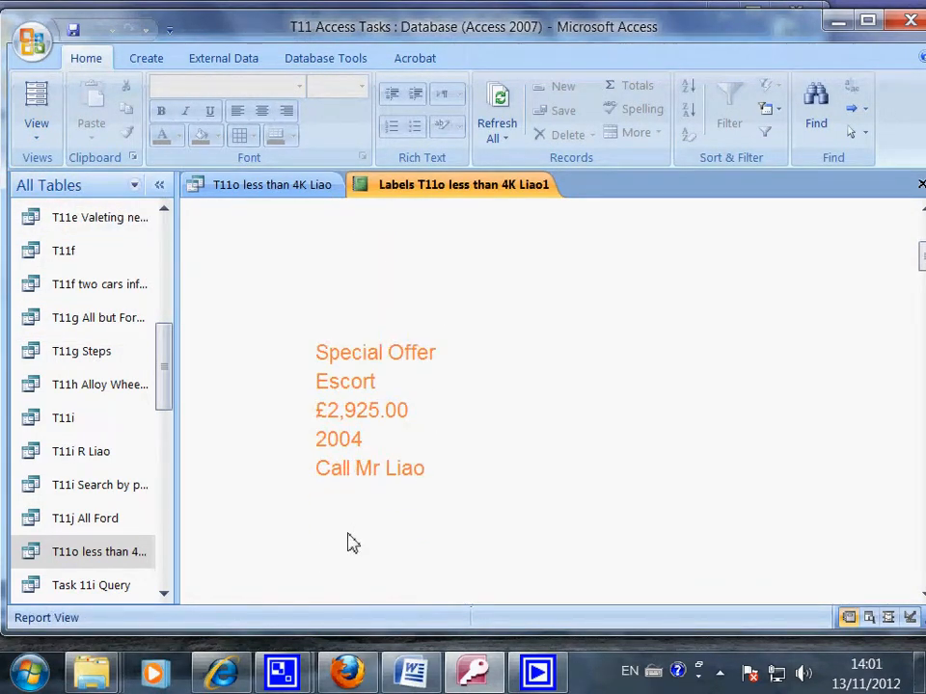
scroll(347, 500, "down", 1)
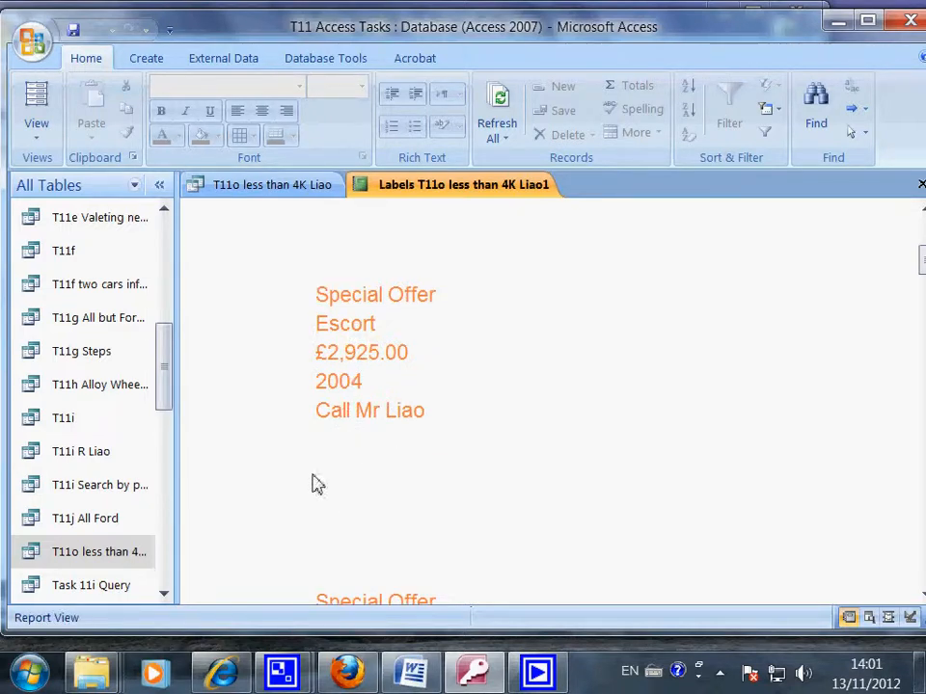
scroll(318, 482, "down", 10)
scroll(306, 484, "down", 4)
scroll(305, 480, "up", 3)
scroll(305, 479, "up", 8)
scroll(305, 479, "up", 5)
scroll(304, 479, "down", 1)
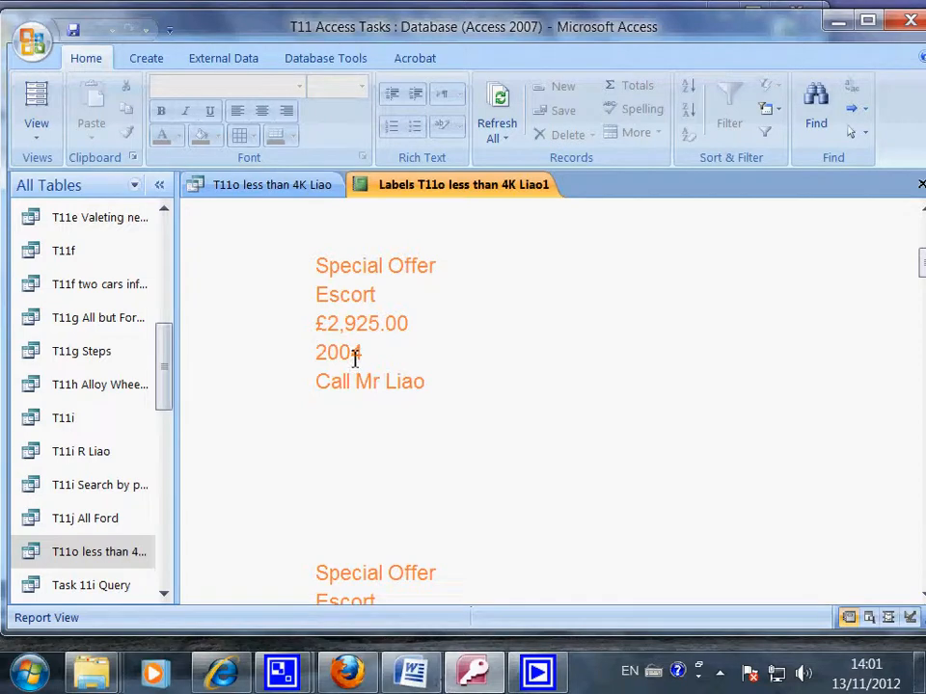
Step: Switch to the S11 Tasks description document in Word, review the Task 11o label requirements, and return to Access
left_click(411, 672)
scroll(180, 579, "down", 2)
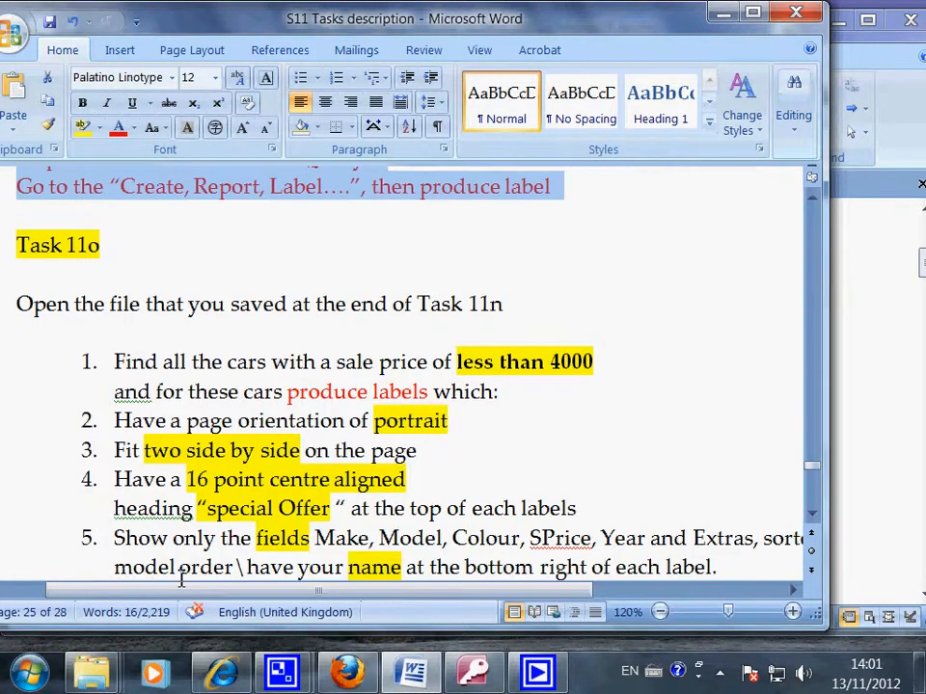
scroll(181, 579, "down", 1)
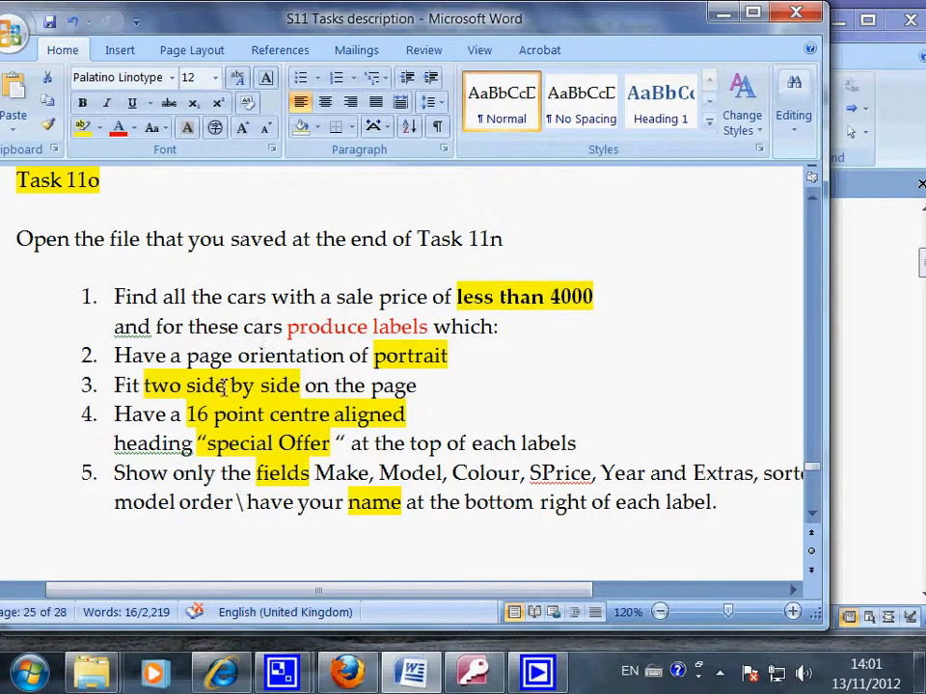
left_click_drag(149, 386, 297, 386)
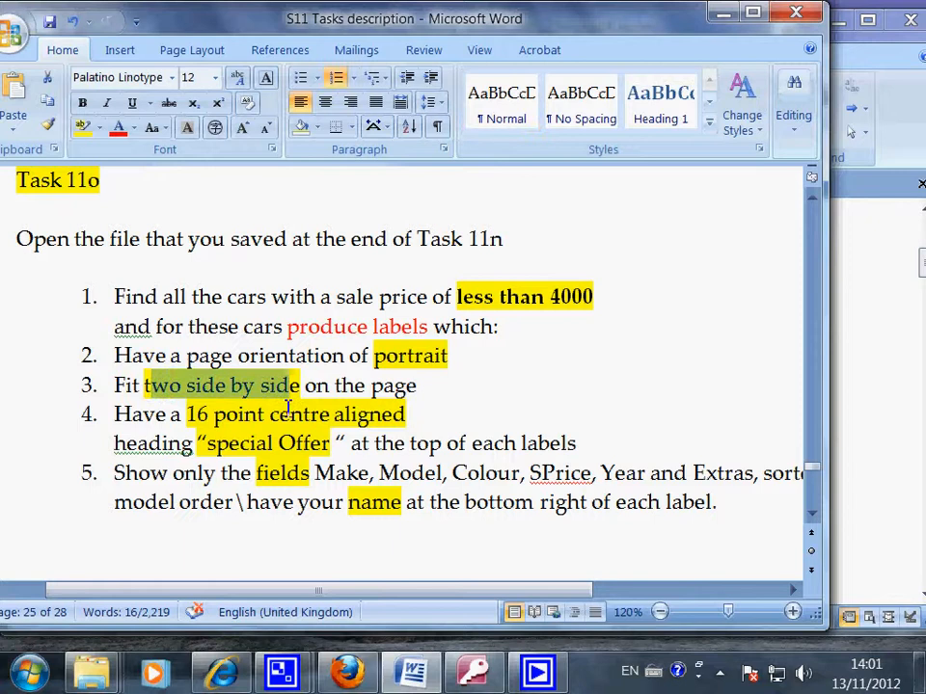
left_click(240, 415)
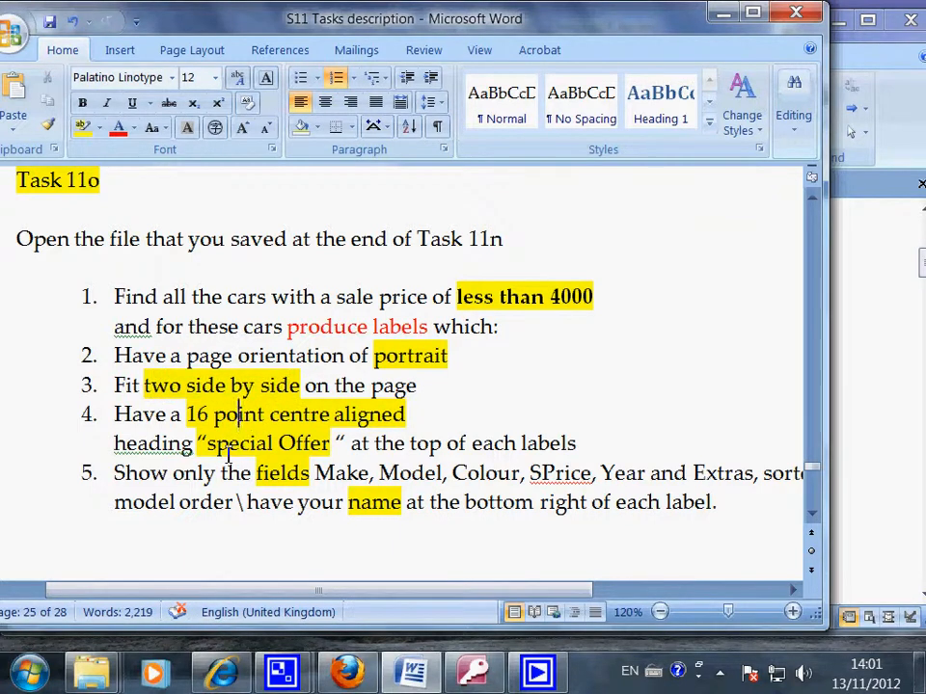
double_click(197, 415)
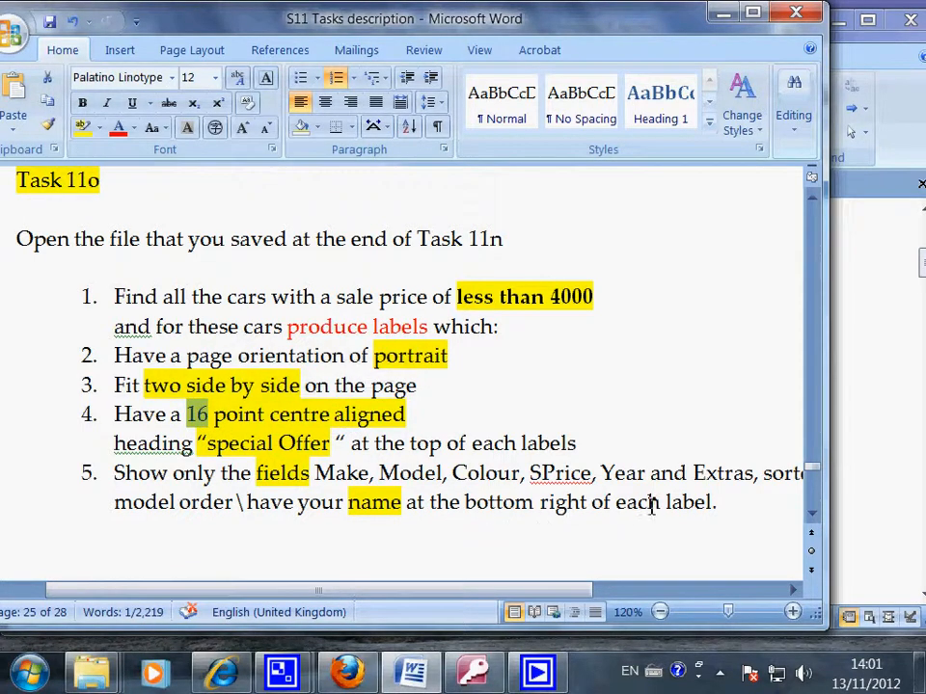
left_click(14, 125)
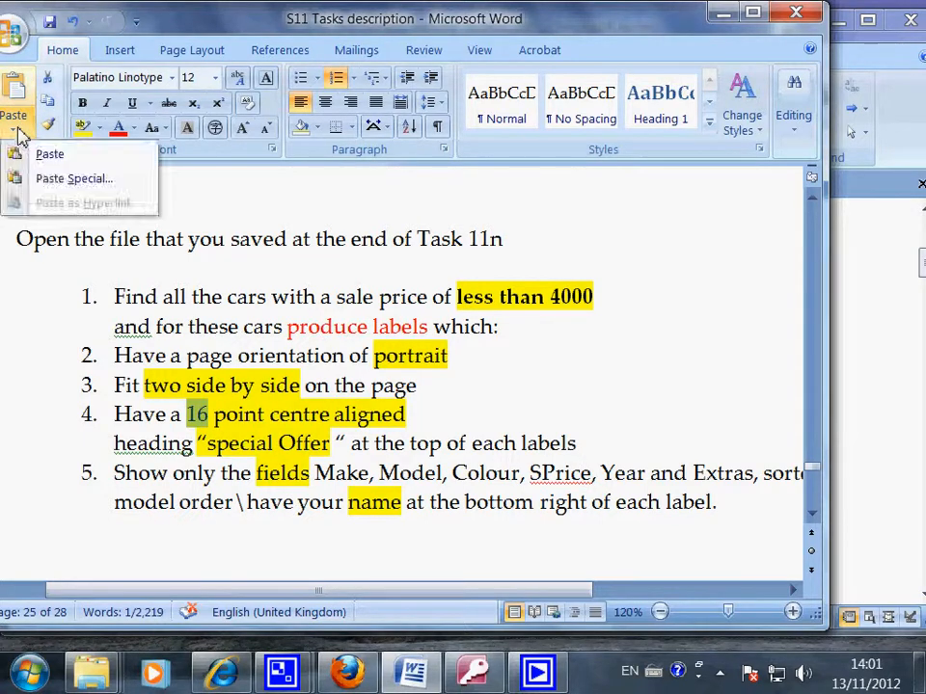
left_click(723, 16)
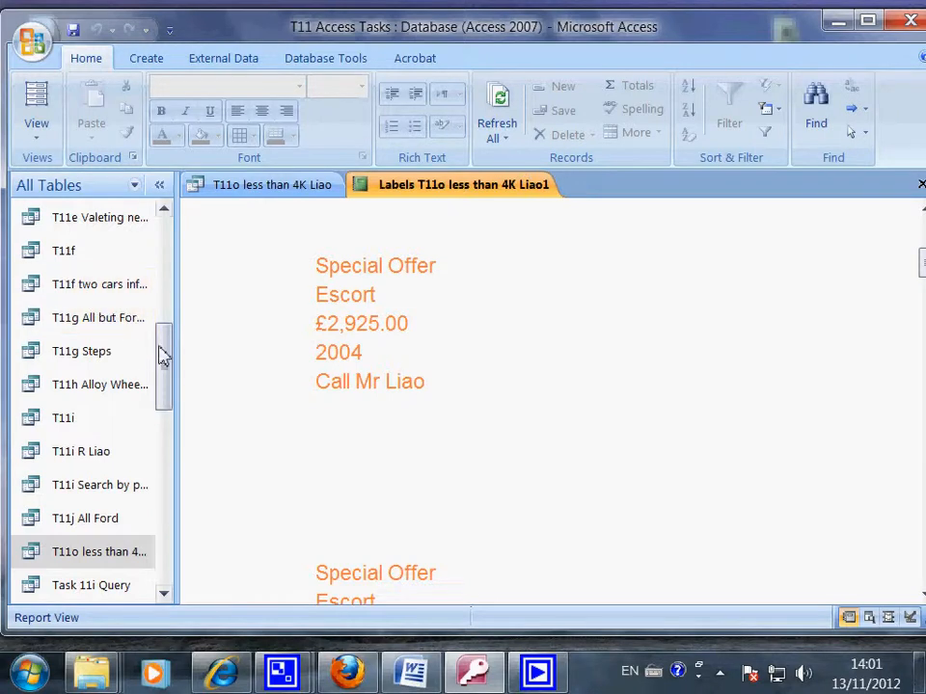
Step: Switch the label report back to Design View for editing
left_click_drag(167, 362, 176, 252)
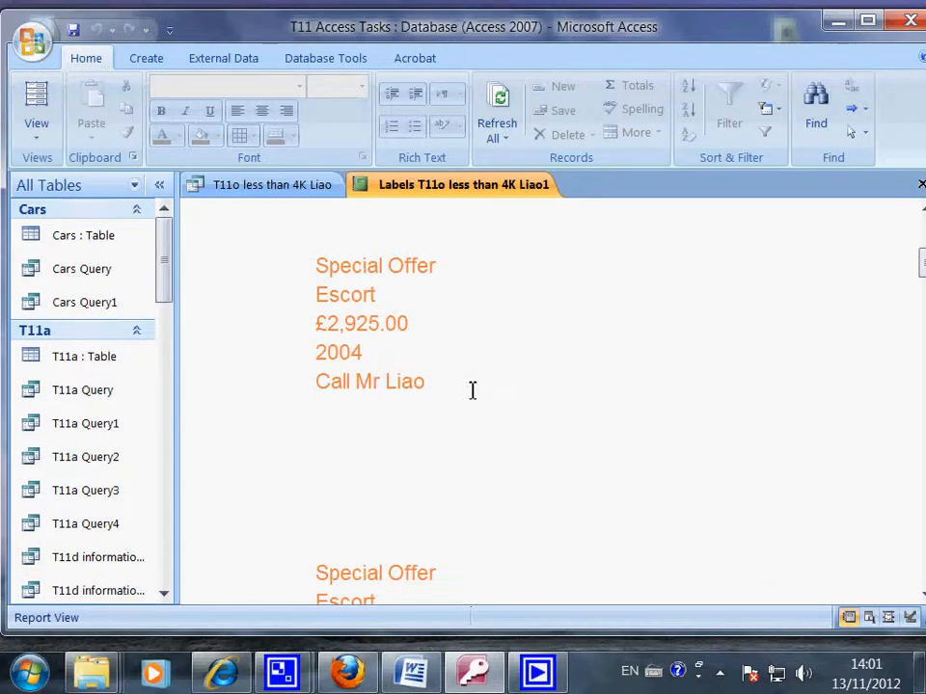
left_click(40, 146)
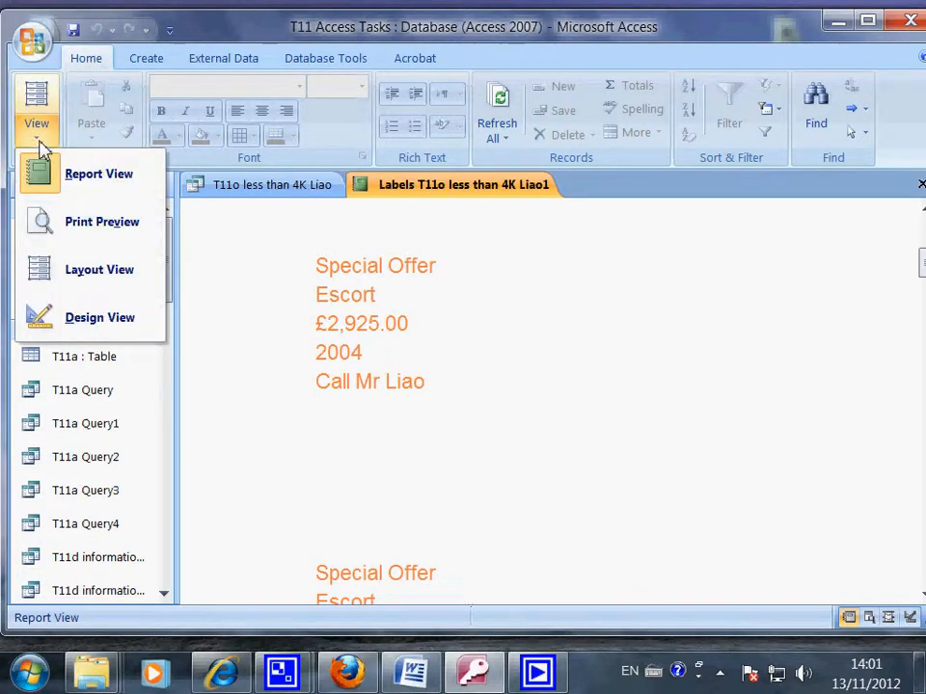
left_click(83, 322)
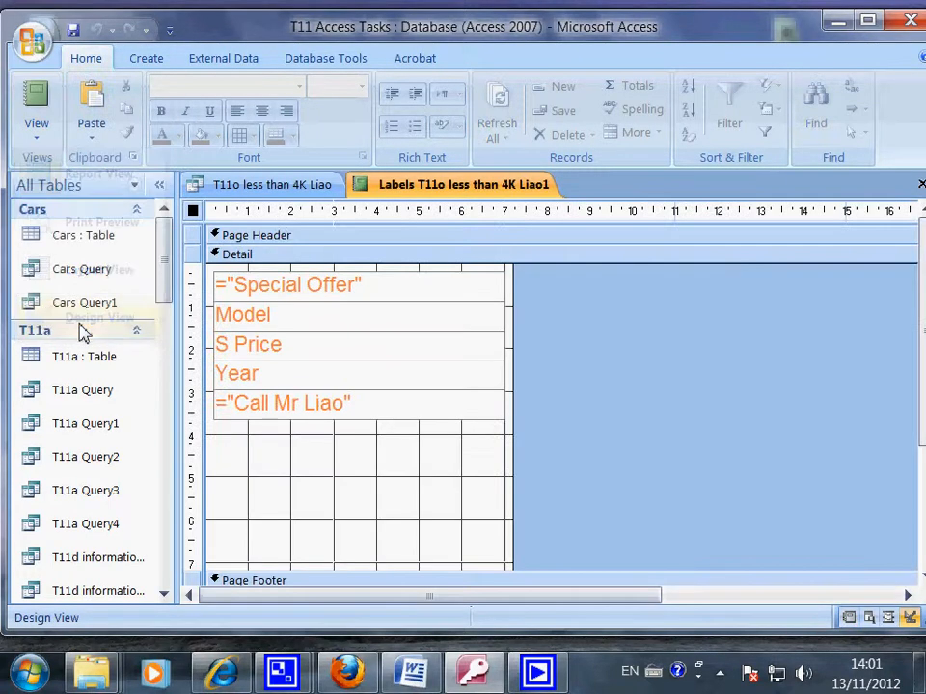
Step: Set the font size of the "Special Offer" heading in the label's Detail section to 16
left_click(325, 299)
left_click(385, 287)
left_click_drag(385, 287, 206, 294)
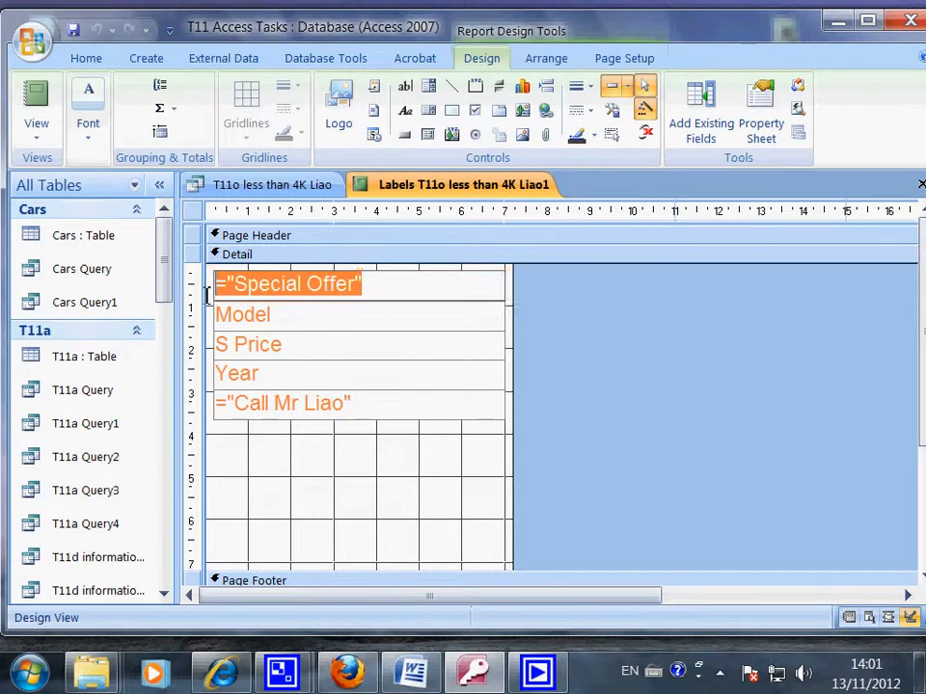
left_click(89, 140)
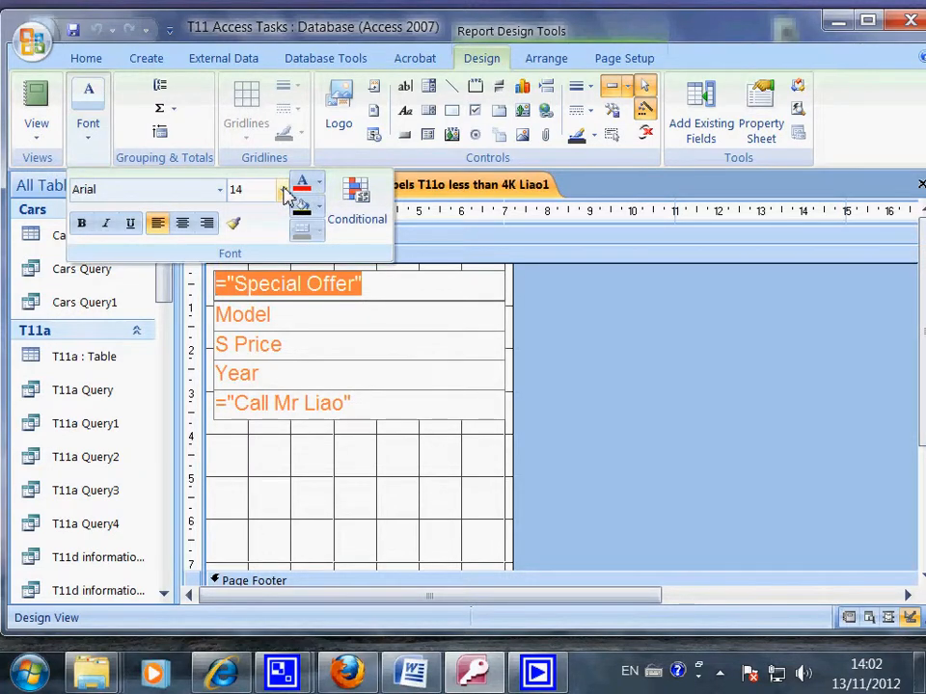
left_click(285, 193)
left_click(244, 329)
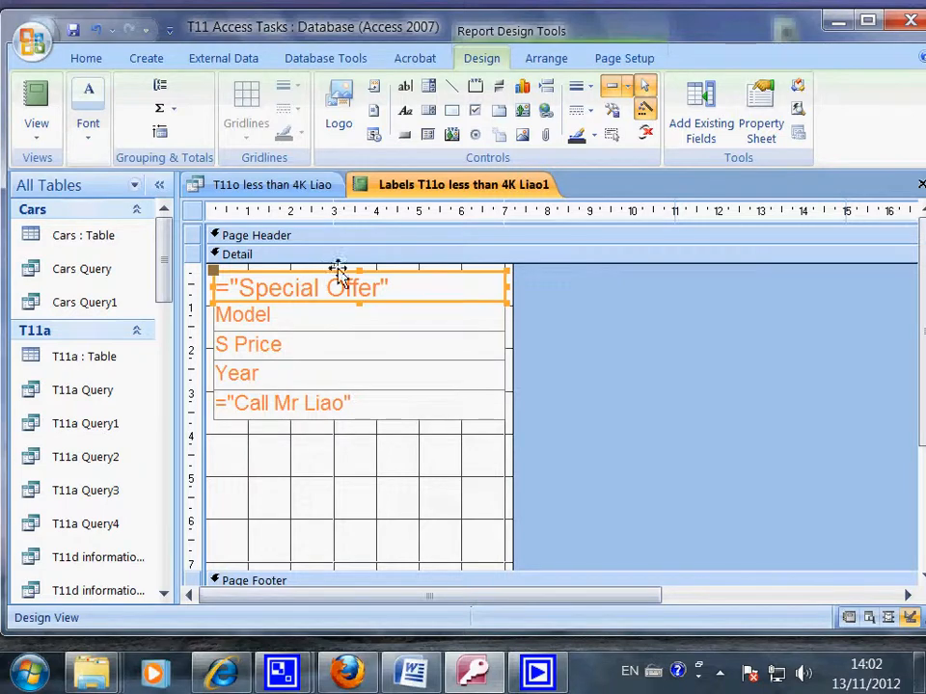
Step: Centre-align the "Special Offer" heading within its text box
left_click(386, 289)
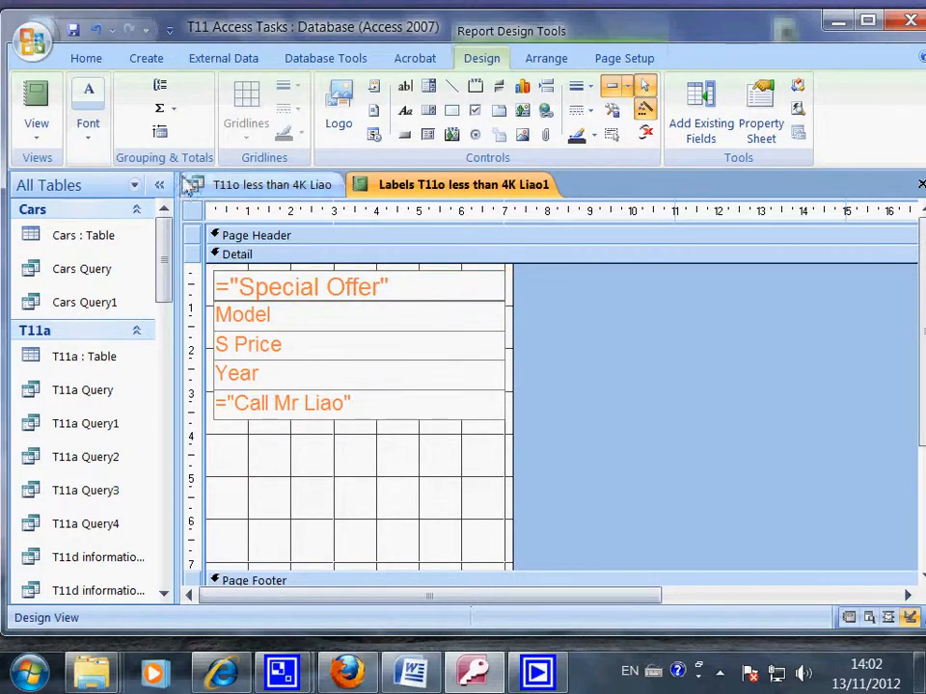
left_click(92, 144)
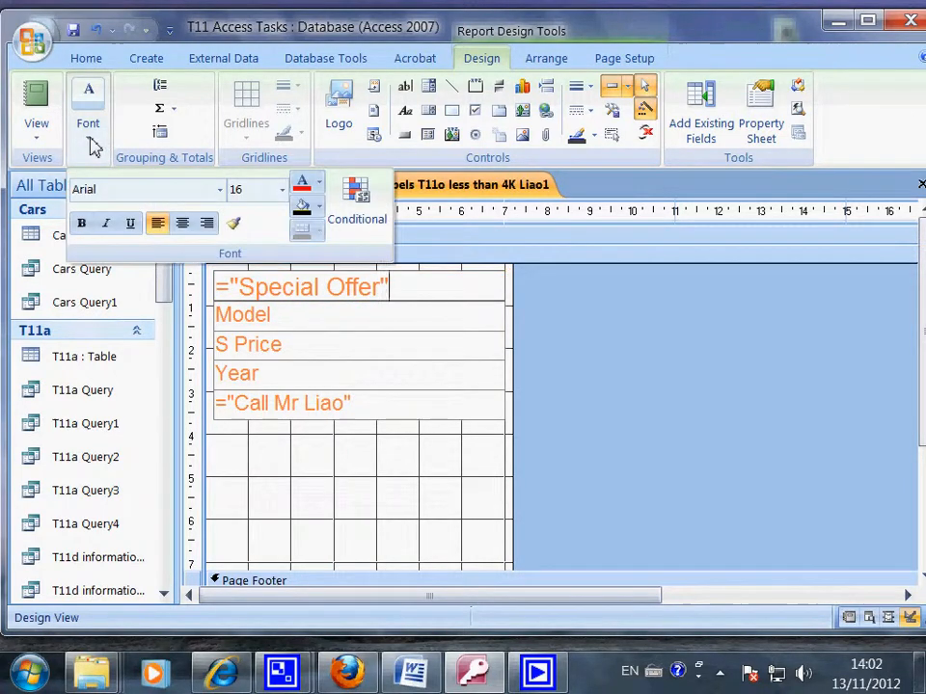
left_click(181, 230)
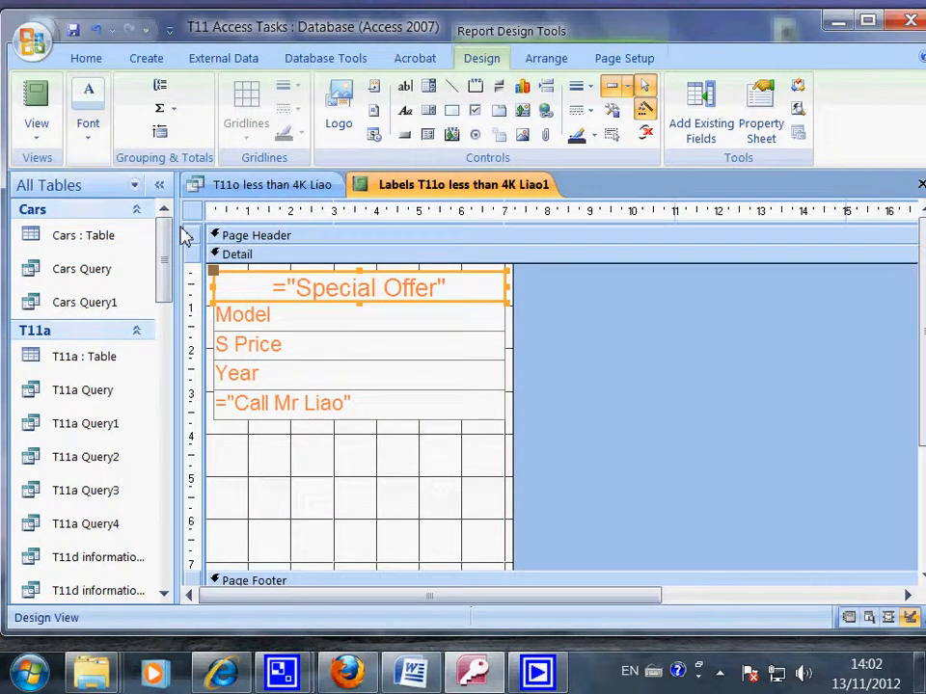
Step: Right-align the contact-name line at the bottom of the label, below the Year field
left_click(363, 405)
left_click(359, 405)
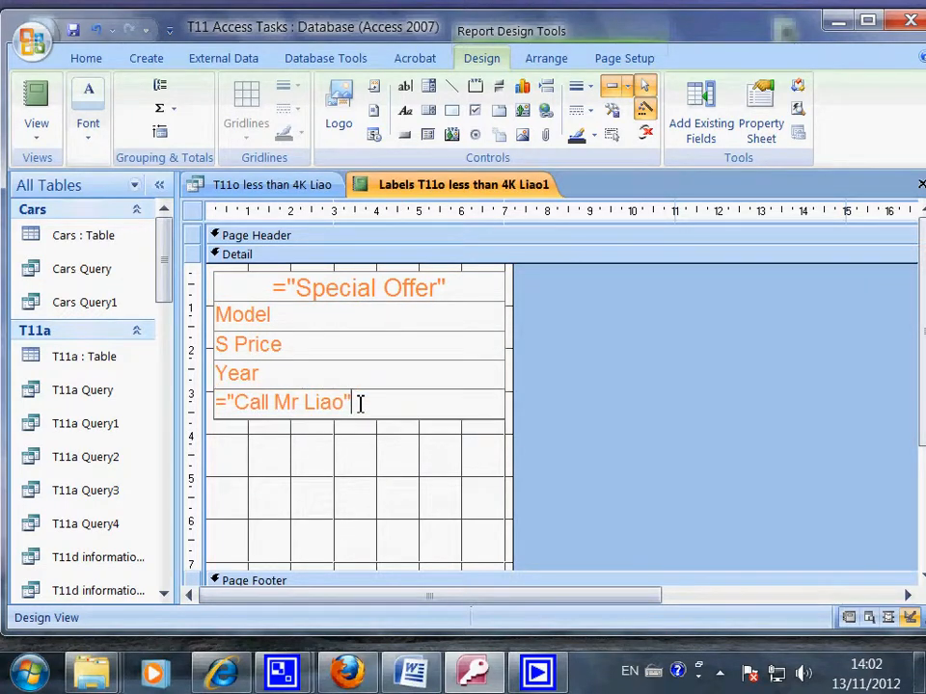
left_click(91, 143)
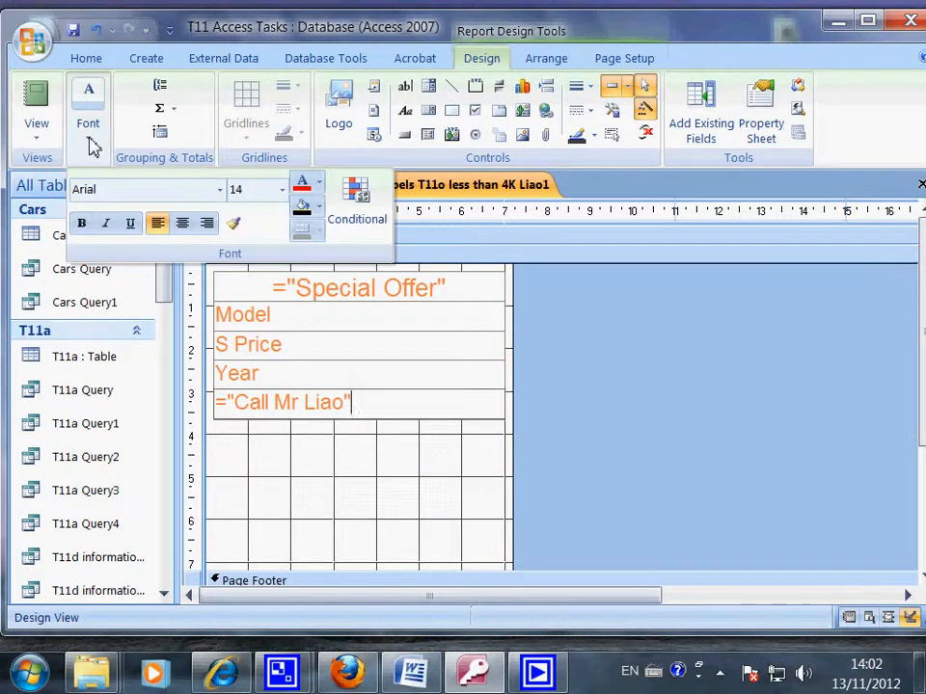
left_click(207, 227)
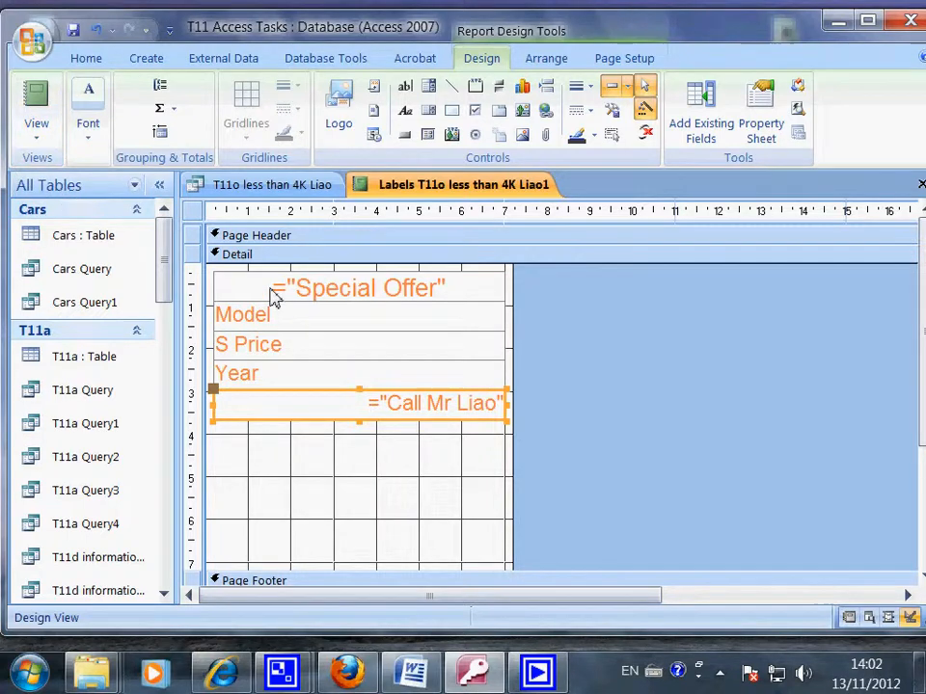
Step: Show the label report in Report View and check the heading and contact-line alignment on several labels
left_click(36, 144)
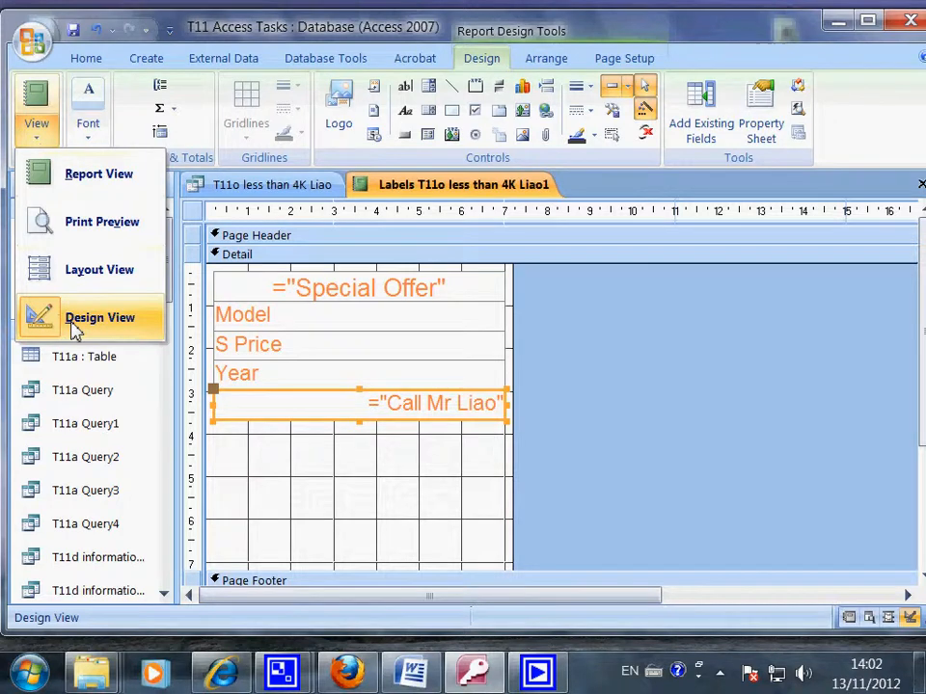
left_click(94, 184)
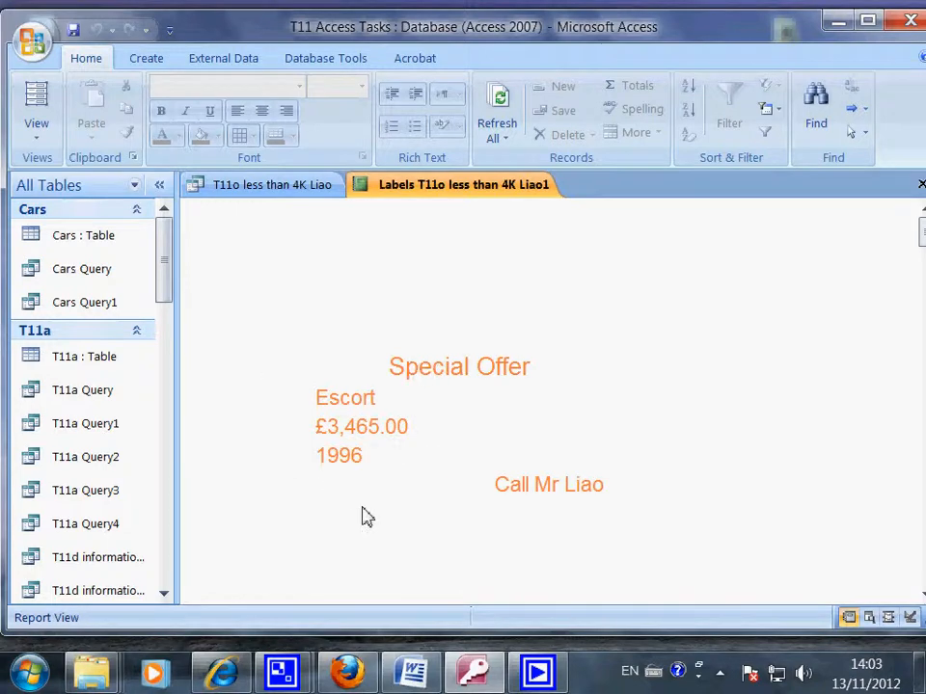
scroll(367, 517, "down", 5)
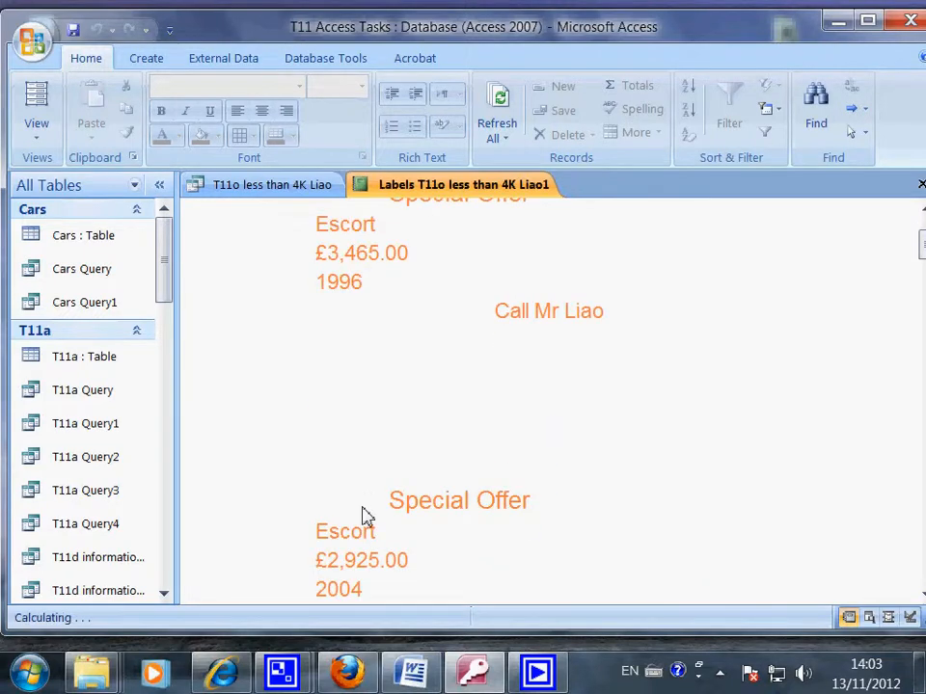
scroll(364, 504, "down", 5)
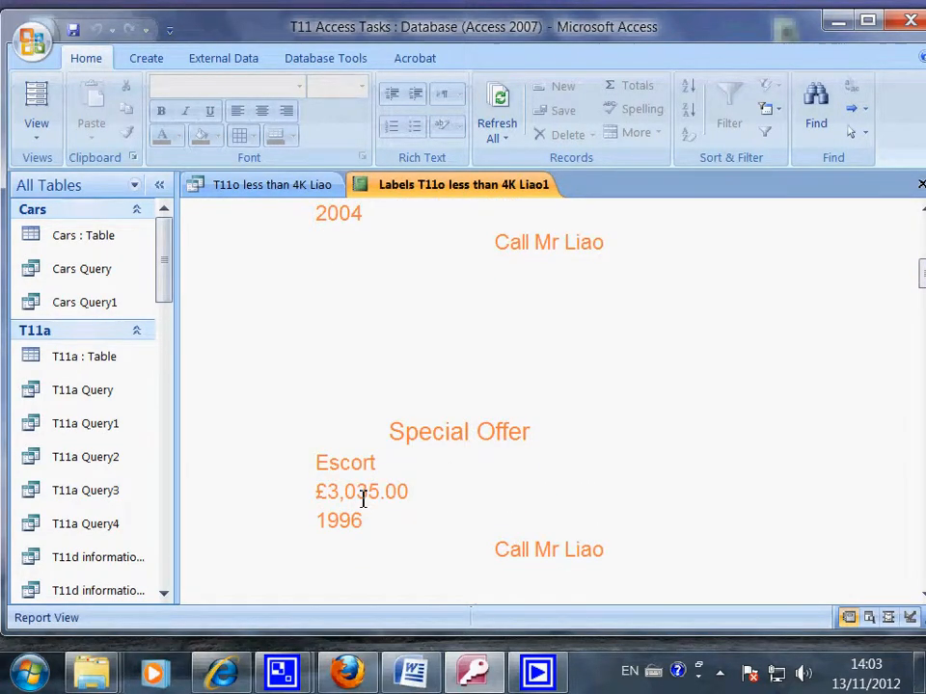
scroll(363, 498, "up", 2)
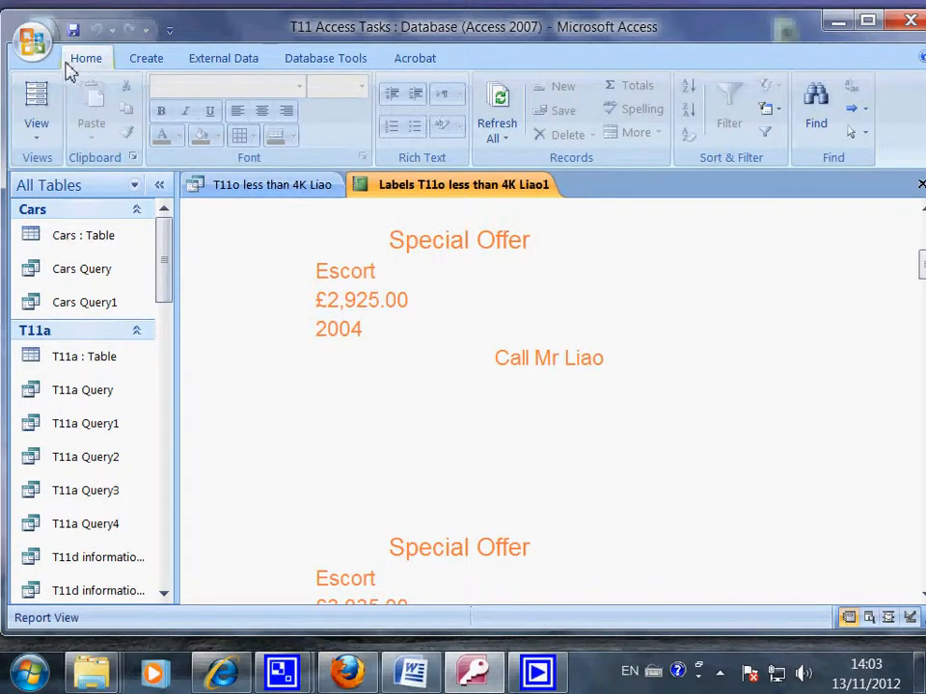
Step: Open the label report in Print Preview and examine the side-by-side label layout across the page
left_click(33, 39)
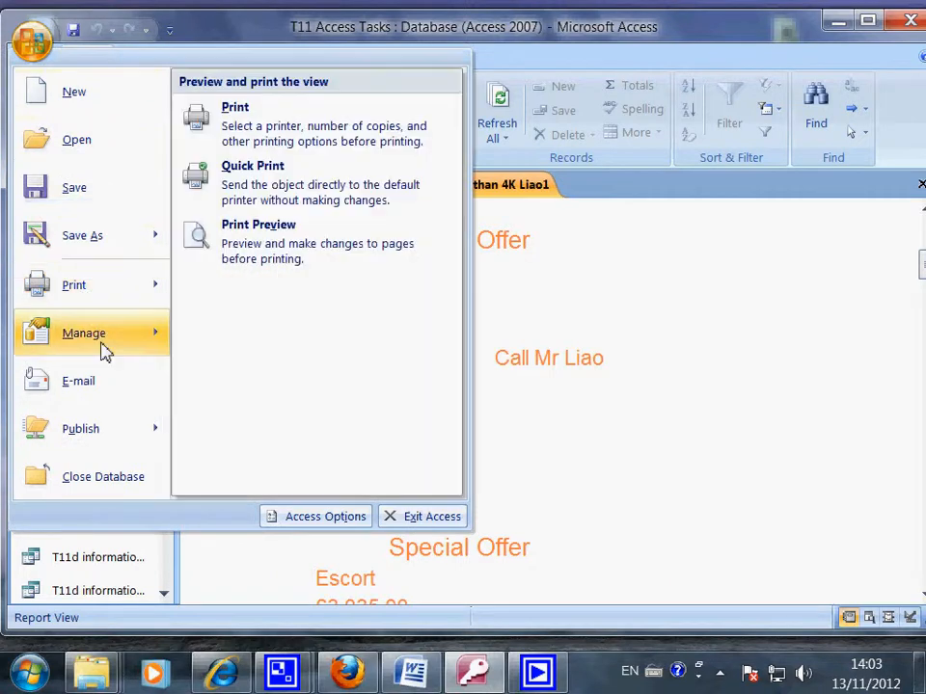
mouse_move(108, 294)
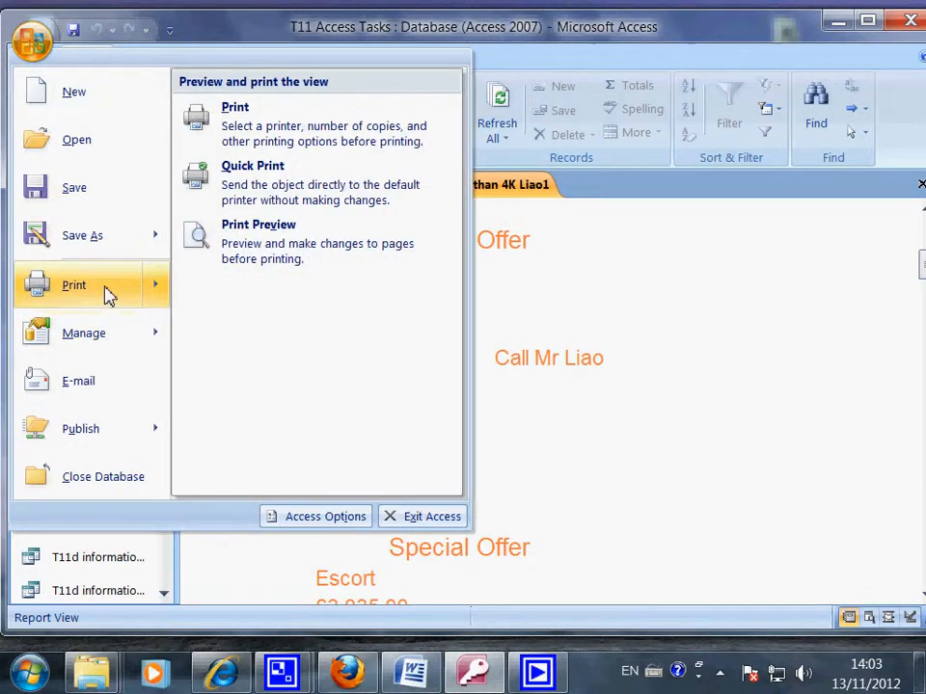
left_click(290, 255)
scroll(578, 584, "down", 5)
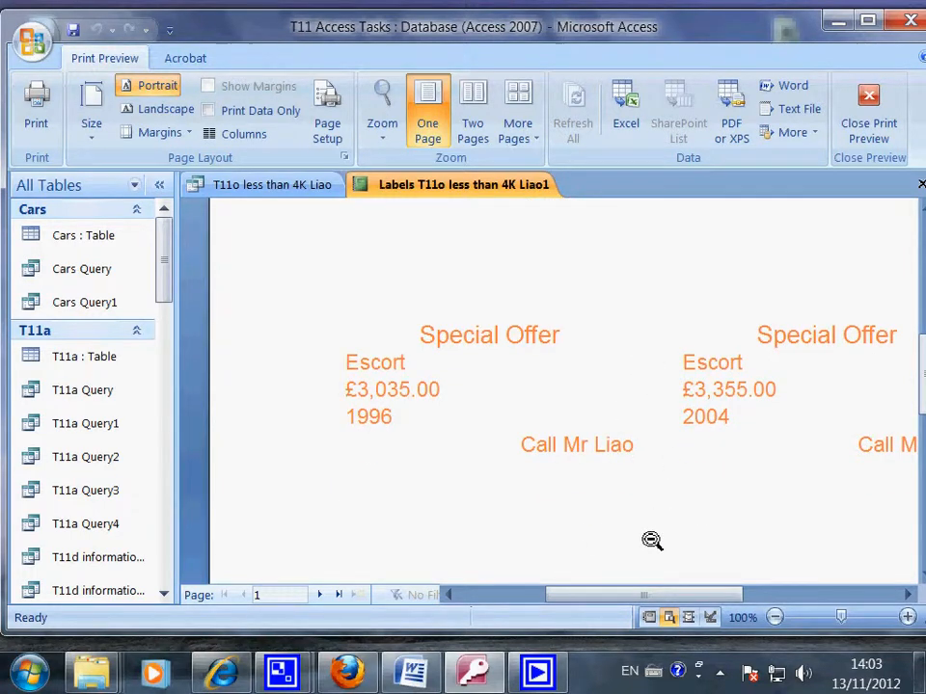
scroll(653, 537, "down", 6)
scroll(654, 534, "down", 2)
scroll(609, 574, "up", 5)
scroll(609, 574, "up", 8)
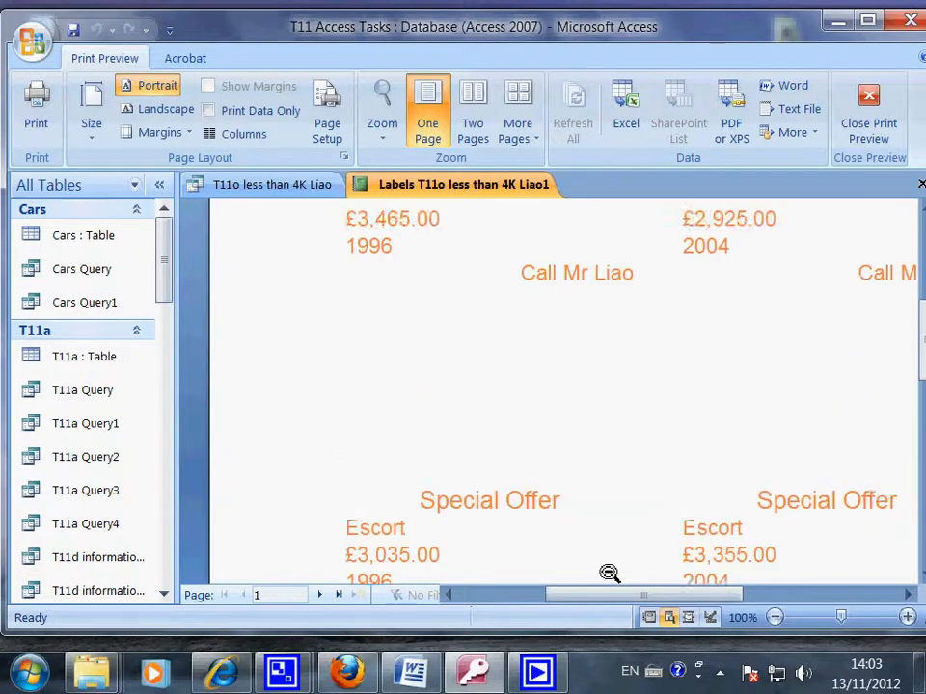
left_click_drag(585, 595, 624, 599)
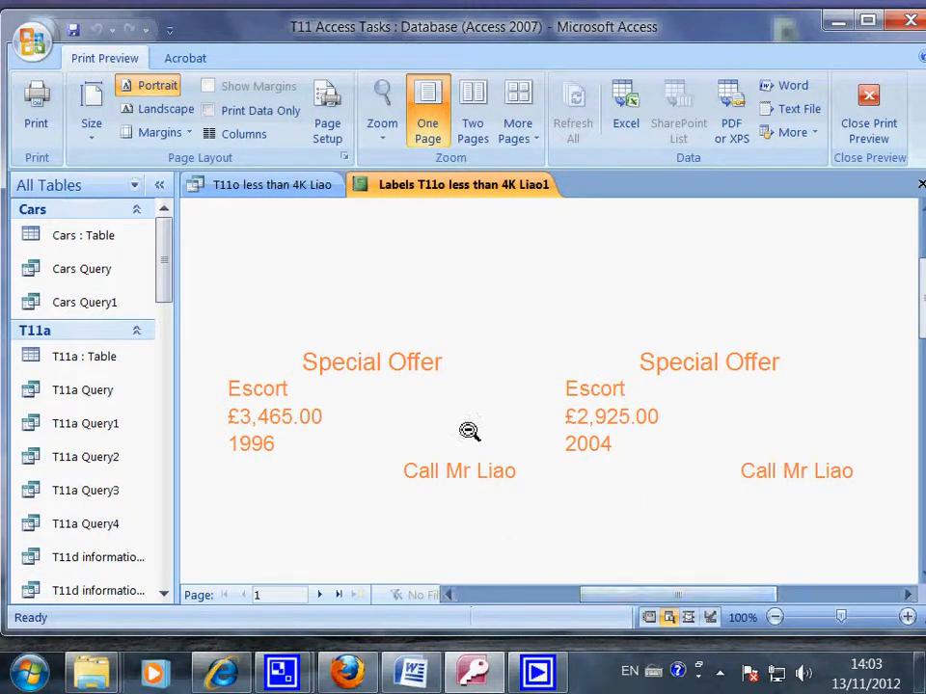
Step: Switch to the S11 Tasks description document in Word to compare the labels with the Task 11o requirements
left_click(427, 680)
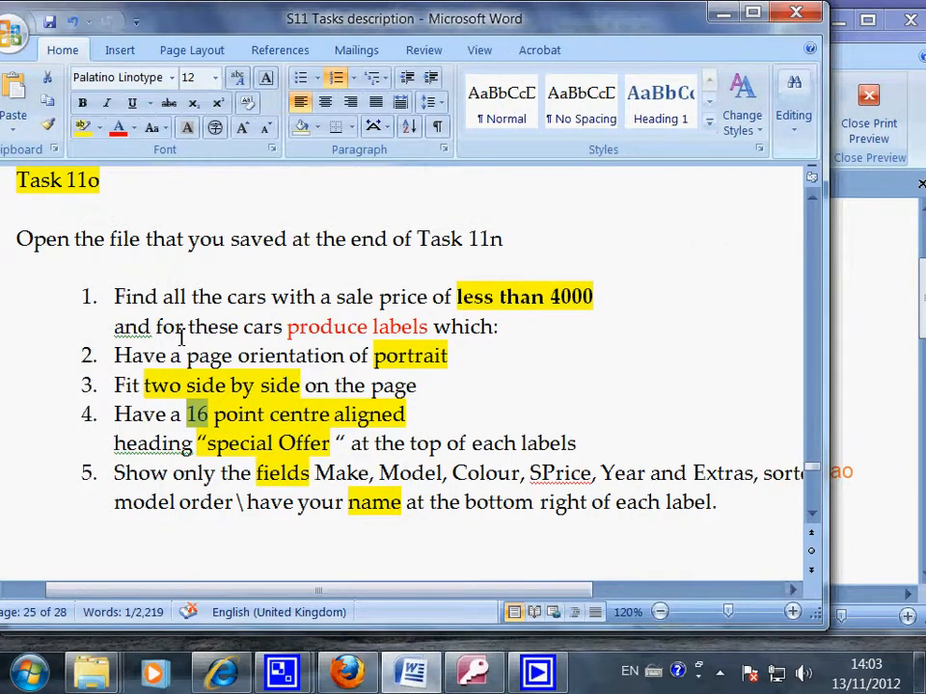